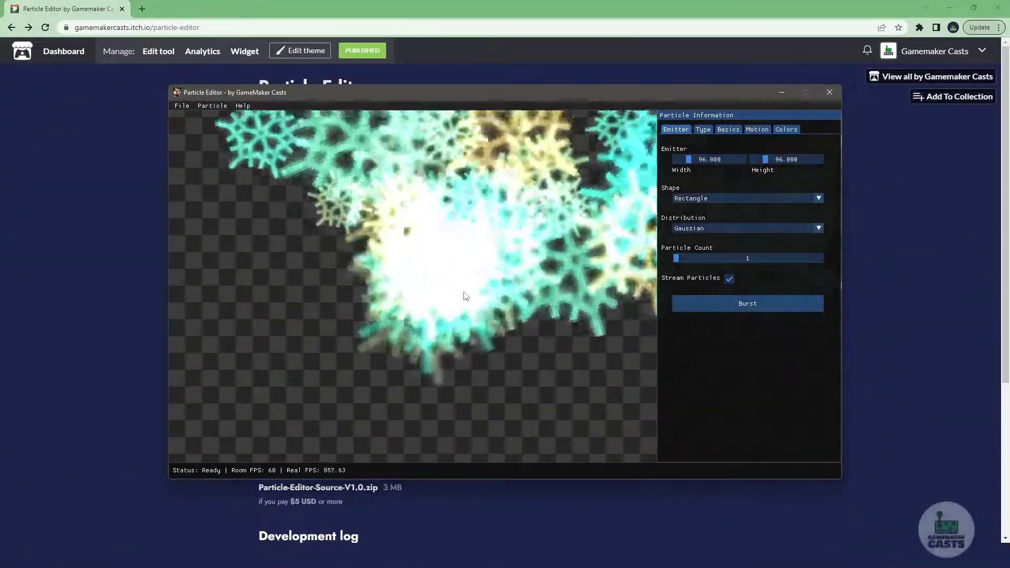
Start a new default effect, replacing the snowflakes with green-yellow streaks from a 96×96 emitter
{"action": "left_click", "coordinate": [184, 106]}
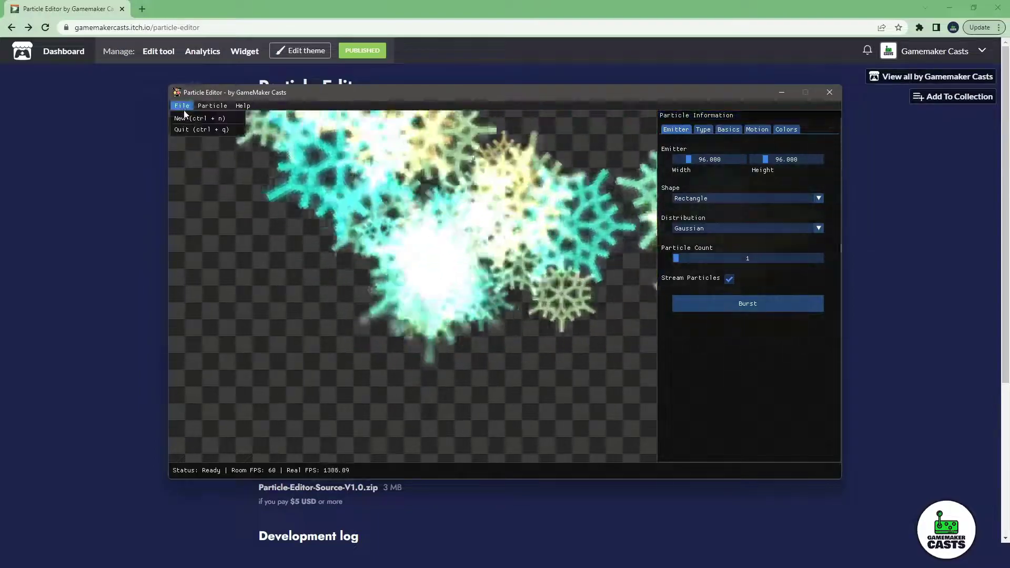
{"action": "left_click", "coordinate": [194, 117]}
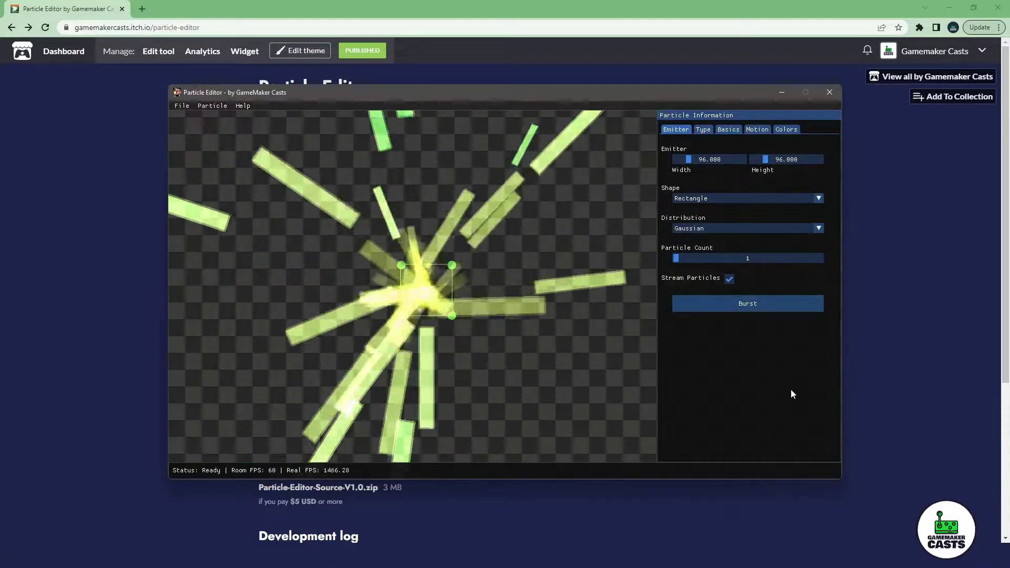
Switch the particle shape to Sprite on the Type tab
{"action": "left_click", "coordinate": [704, 129]}
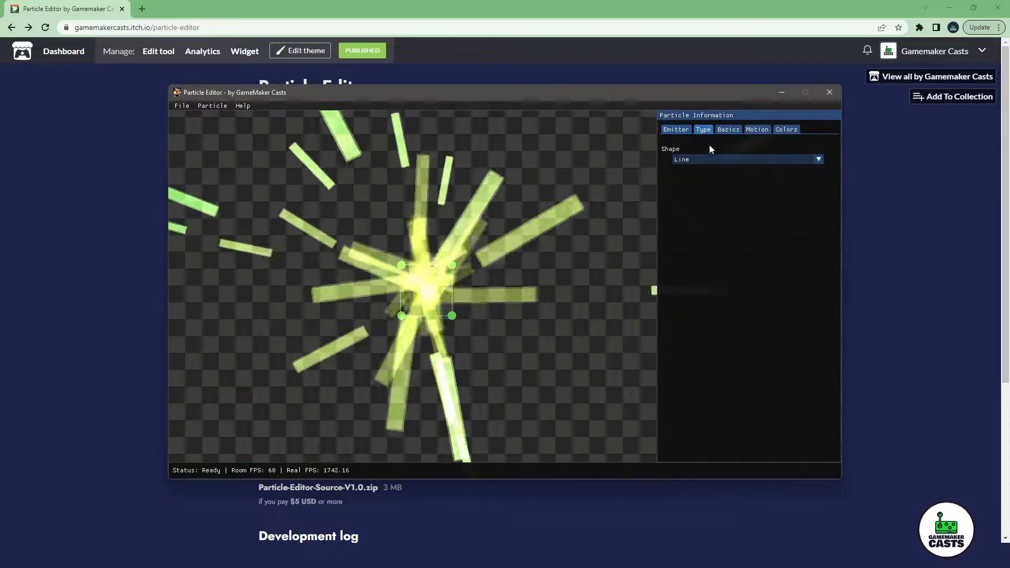
{"action": "left_click", "coordinate": [753, 159]}
{"action": "scroll", "coordinate": [726, 236], "scroll_direction": "down", "scroll_amount": 3}
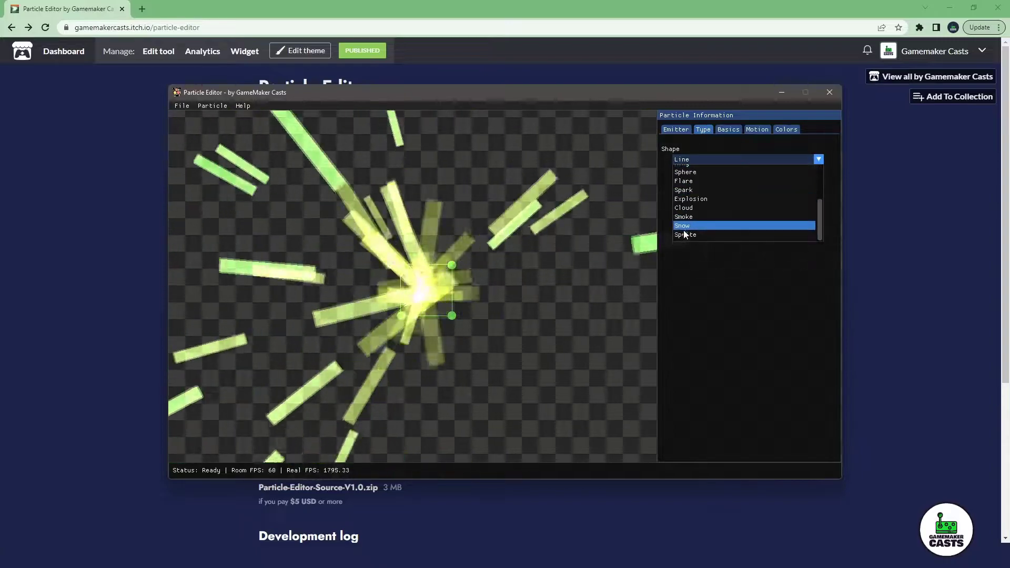
{"action": "left_click", "coordinate": [697, 235]}
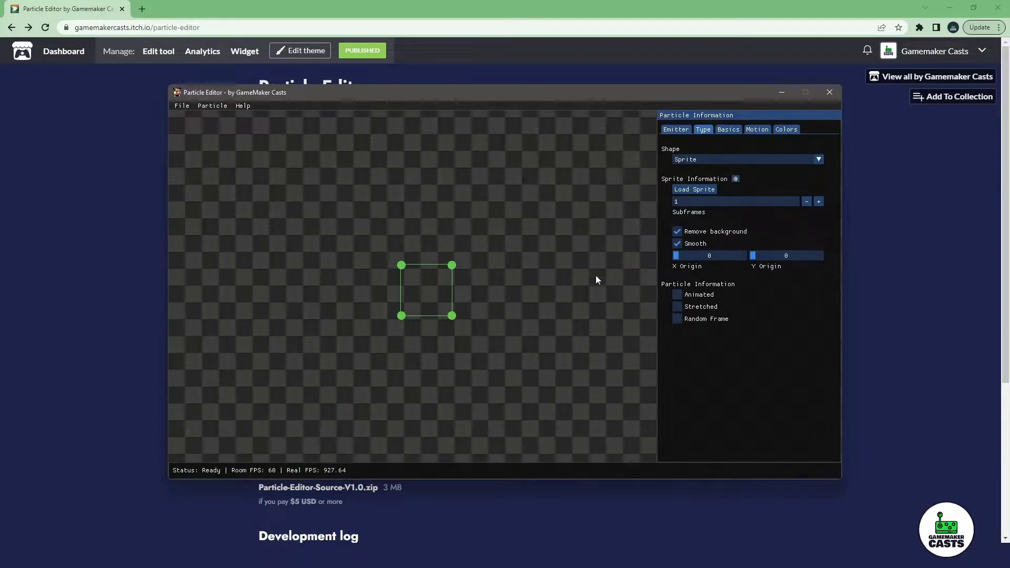
Load fire-particles.png as the particle sprite and set Subframes to 4
{"action": "left_click", "coordinate": [696, 189]}
{"action": "left_click", "coordinate": [242, 261]}
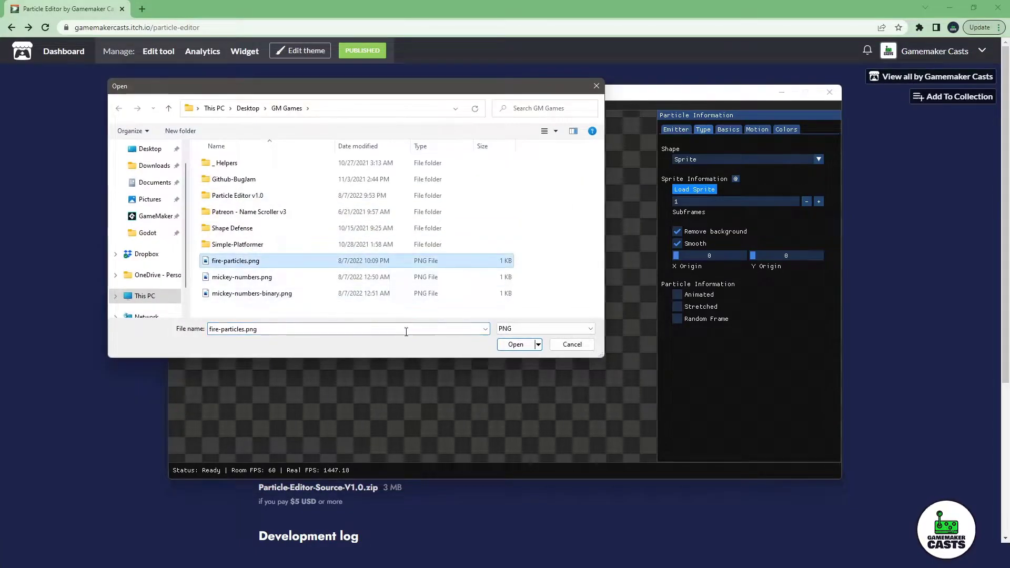
{"action": "left_click", "coordinate": [515, 346]}
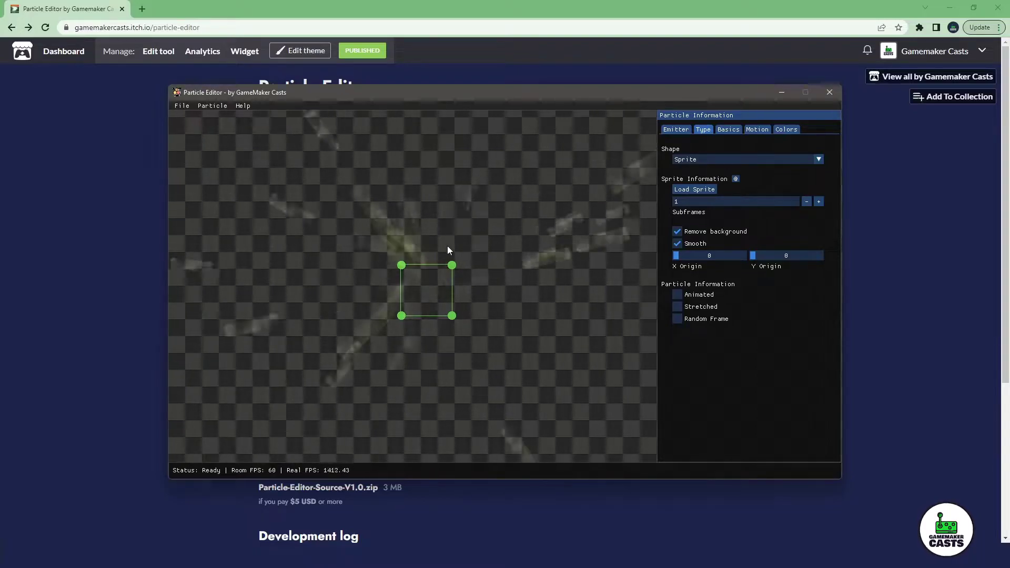
{"action": "left_click", "coordinate": [818, 202]}
{"action": "left_click", "coordinate": [818, 202]}
{"action": "left_click", "coordinate": [818, 201]}
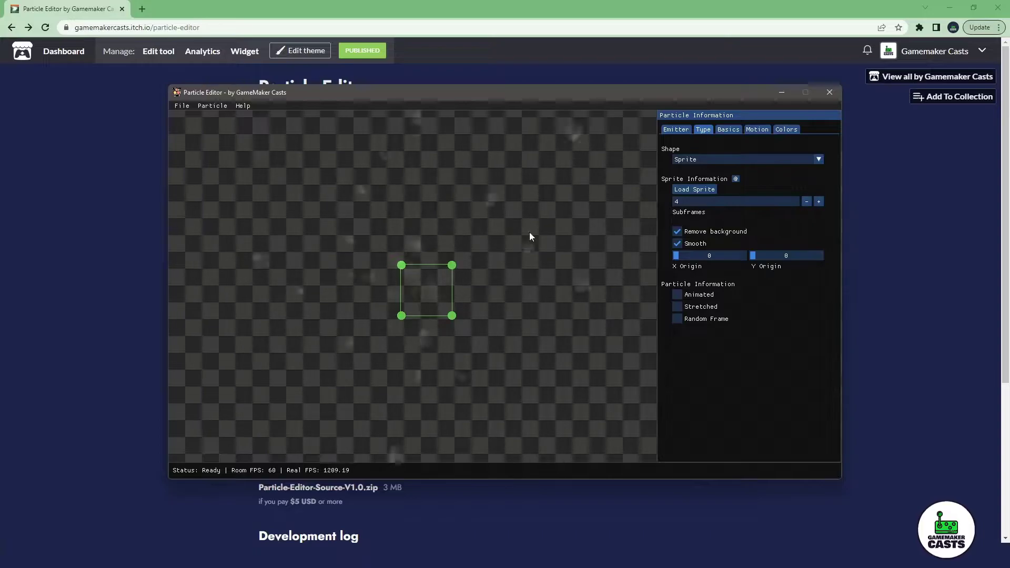
View fire-particles.png in Aseprite, try a black Paint Bucket fill, then undo it
{"action": "left_click", "coordinate": [248, 555]}
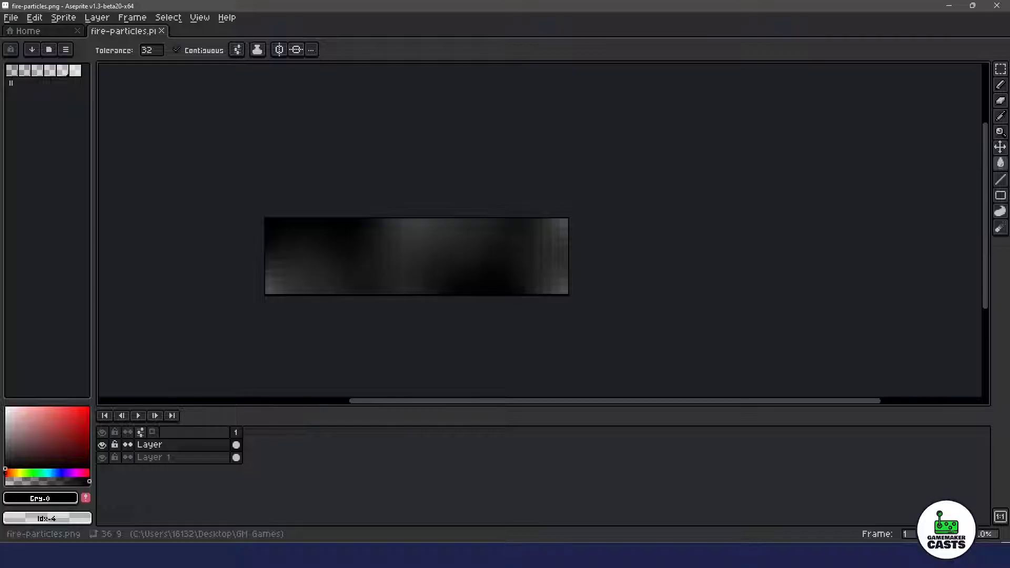
{"action": "left_click", "coordinate": [273, 221]}
{"action": "key", "text": "ctrl+z"}
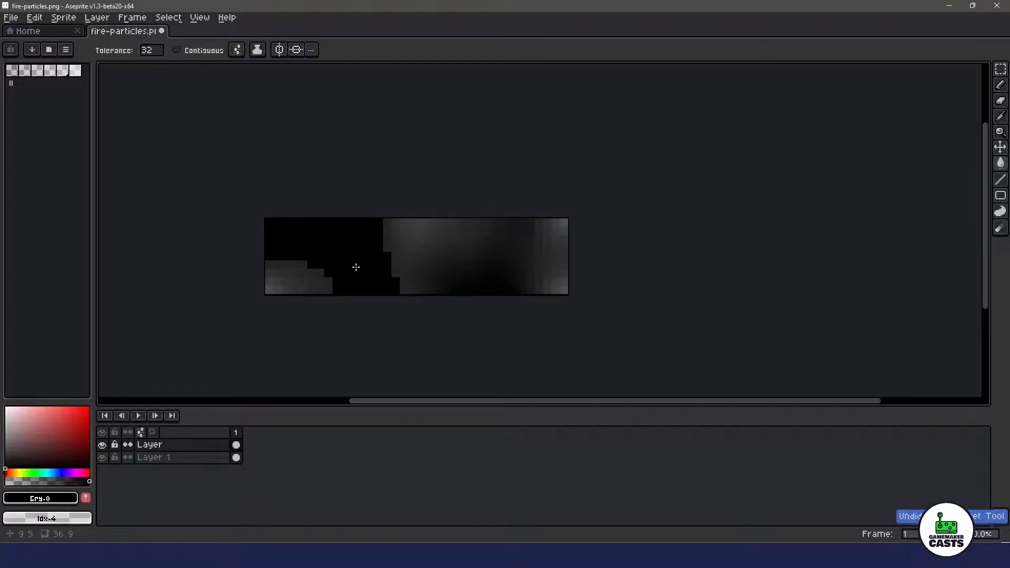
{"action": "key", "text": "ctrl+z"}
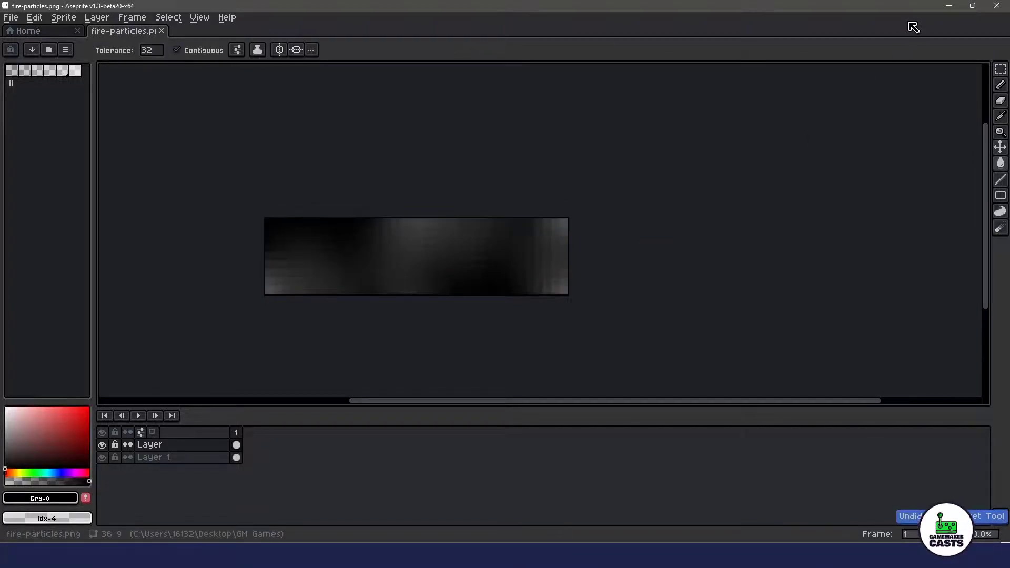
Back in Particle Editor, set X and Y Origin to 4 and enable Random Frame
{"action": "left_click", "coordinate": [951, 8]}
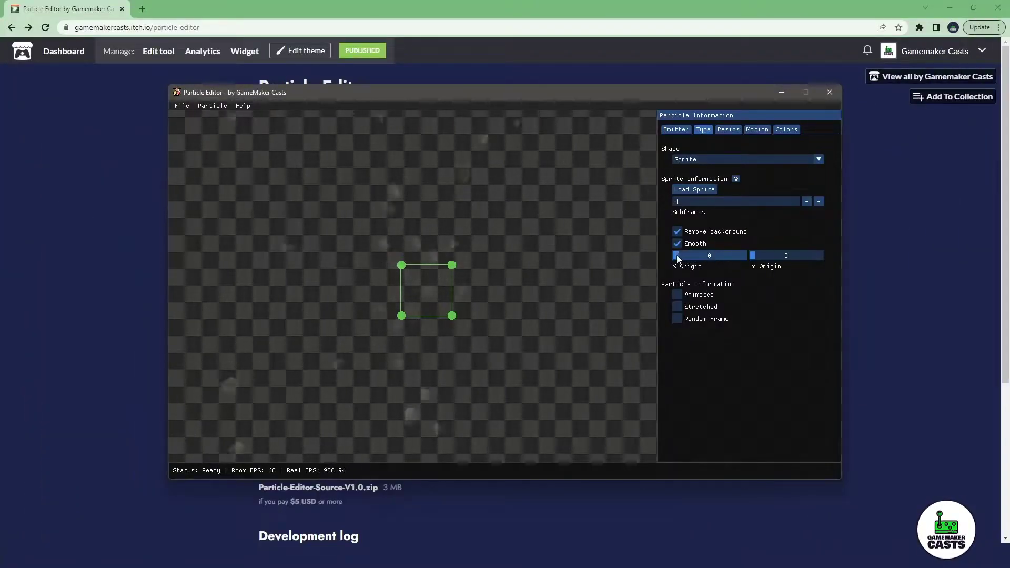
{"action": "left_click_drag", "start_coordinate": [684, 261], "coordinate": [680, 261]}
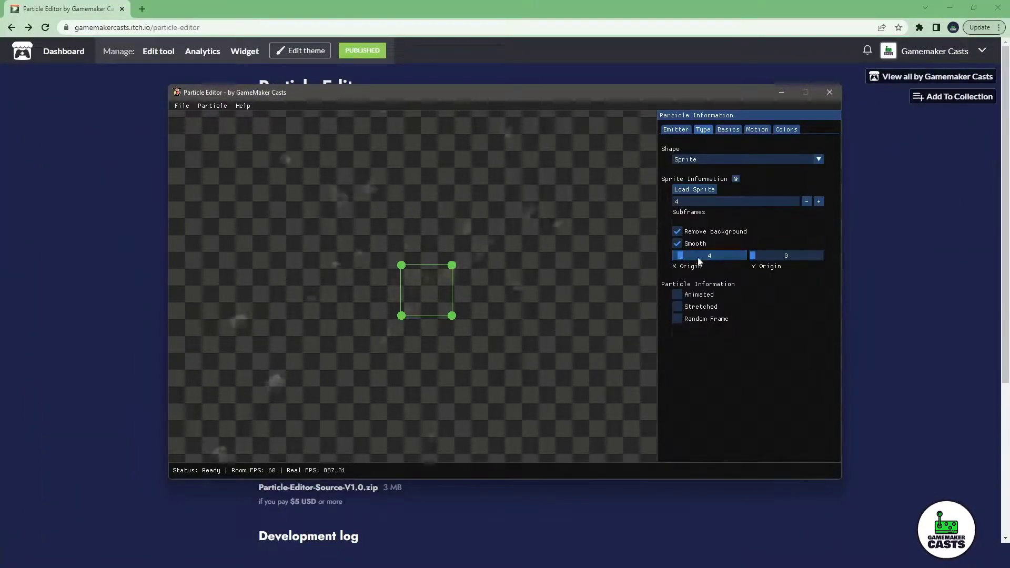
{"action": "left_click_drag", "start_coordinate": [753, 256], "coordinate": [757, 259]}
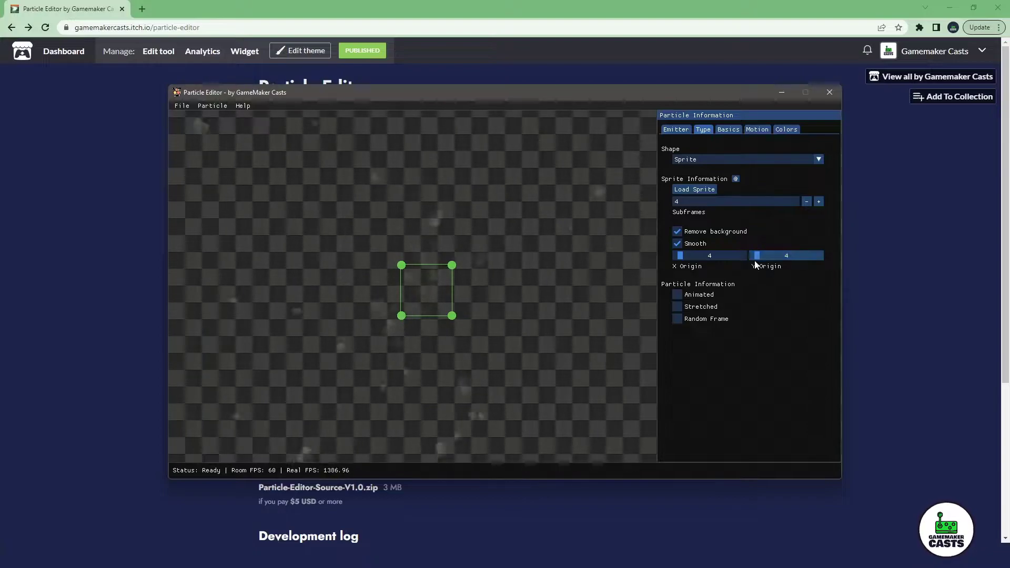
{"action": "left_click", "coordinate": [704, 321]}
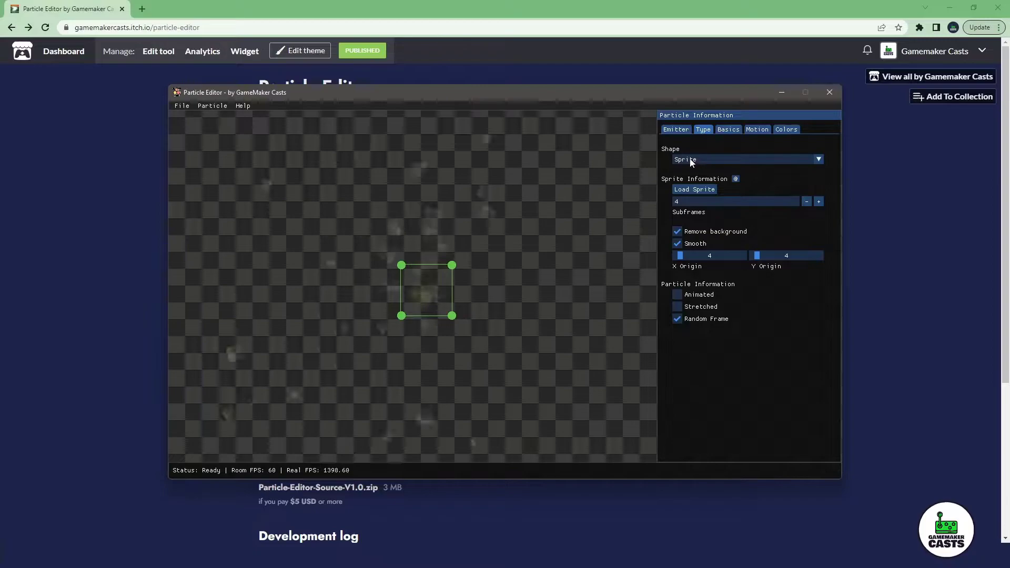
Widen the emitter to 512 and change its shape to Line
{"action": "left_click", "coordinate": [676, 129]}
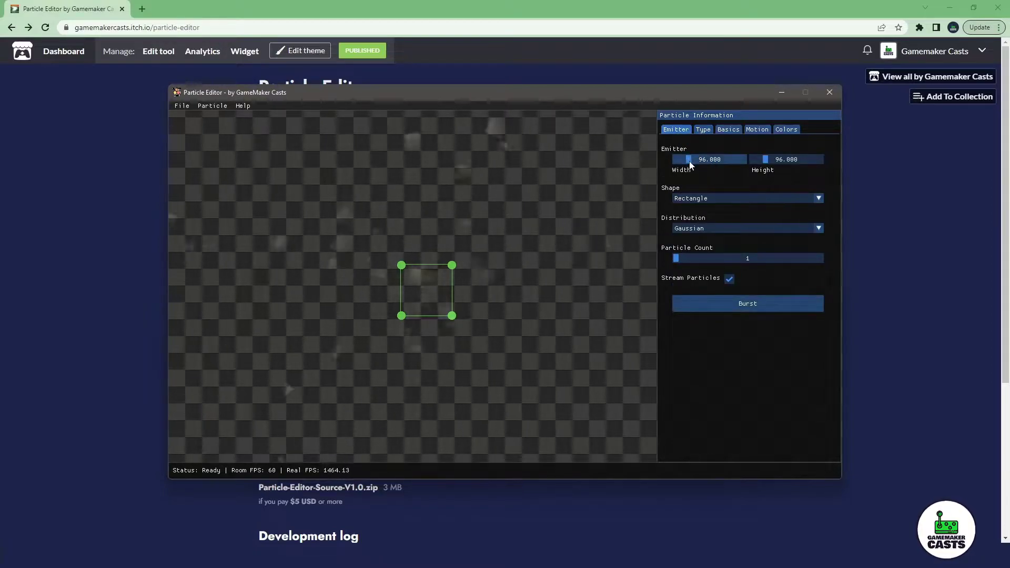
{"action": "left_click_drag", "start_coordinate": [688, 162], "coordinate": [739, 164]}
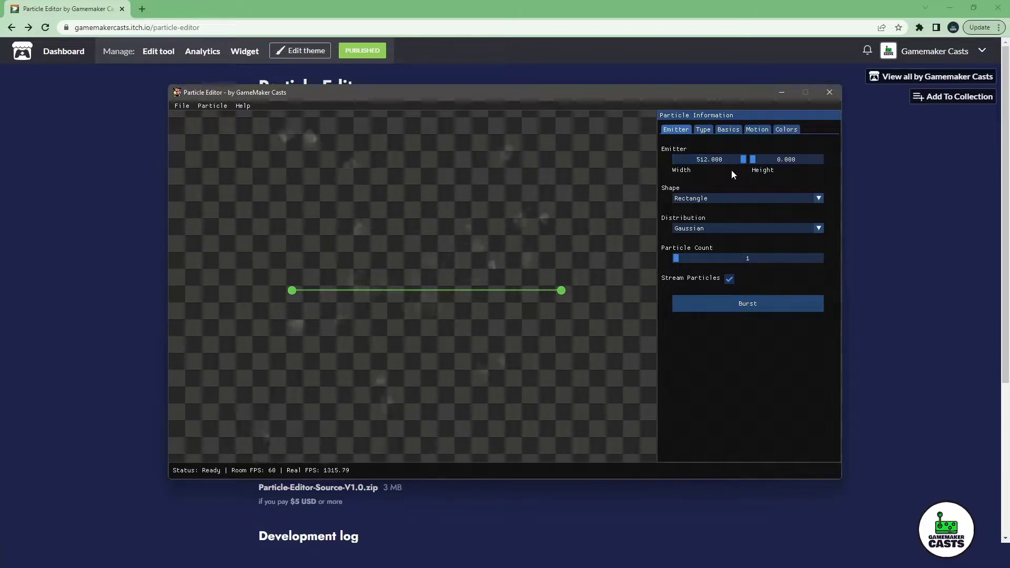
{"action": "left_click", "coordinate": [702, 199]}
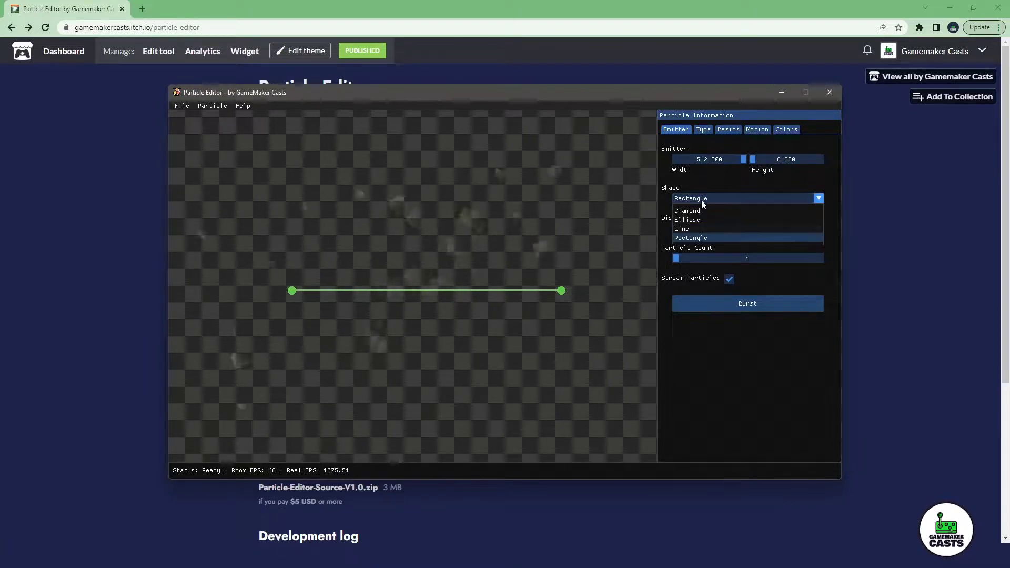
{"action": "left_click", "coordinate": [689, 229]}
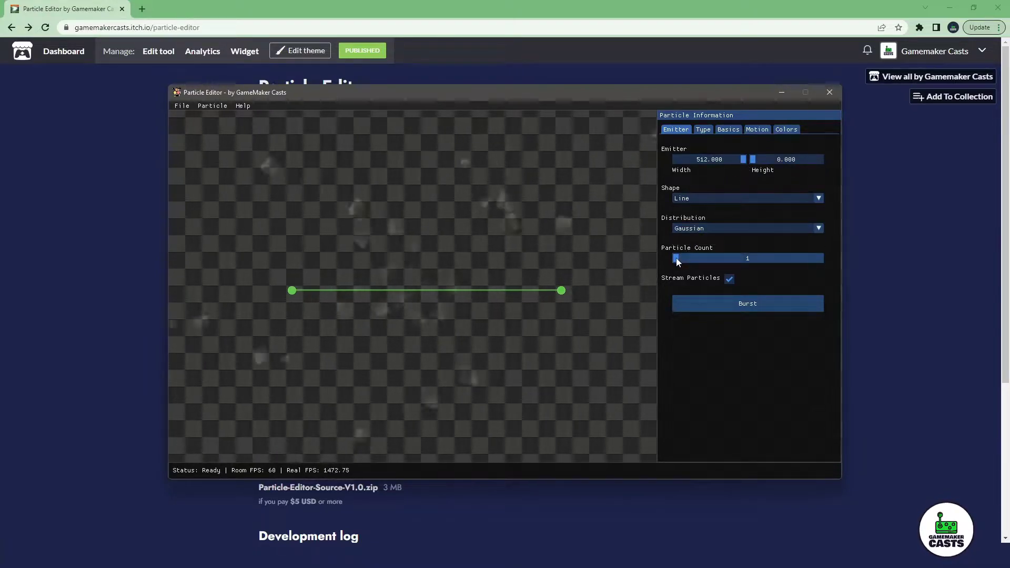
Raise the Particle Count to 64 and reposition the line emitter in the preview
{"action": "left_click_drag", "start_coordinate": [677, 258], "coordinate": [834, 259]}
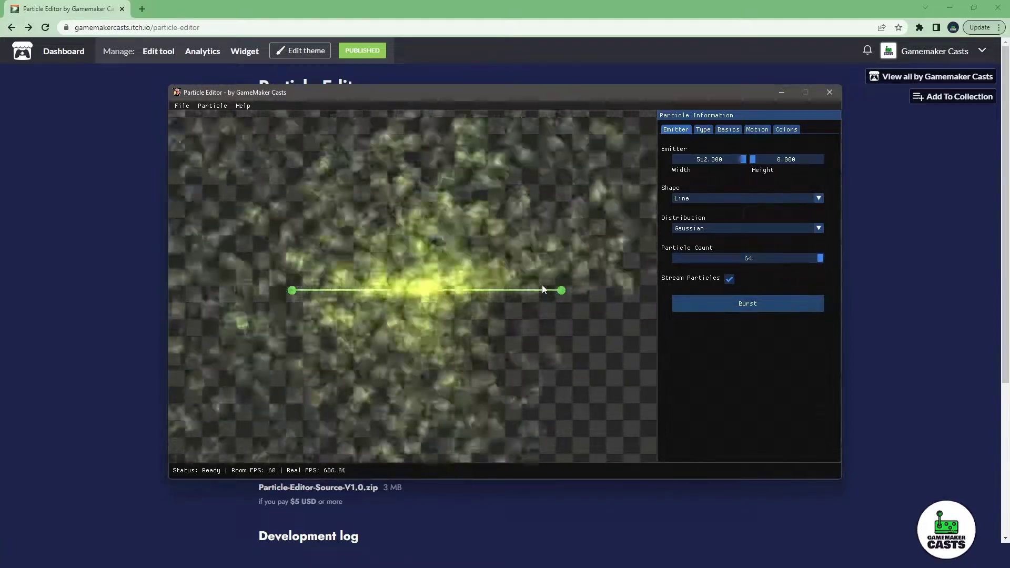
{"action": "scroll", "coordinate": [463, 277], "scroll_direction": "down", "scroll_amount": 3}
{"action": "scroll", "coordinate": [462, 277], "scroll_direction": "down", "scroll_amount": 3}
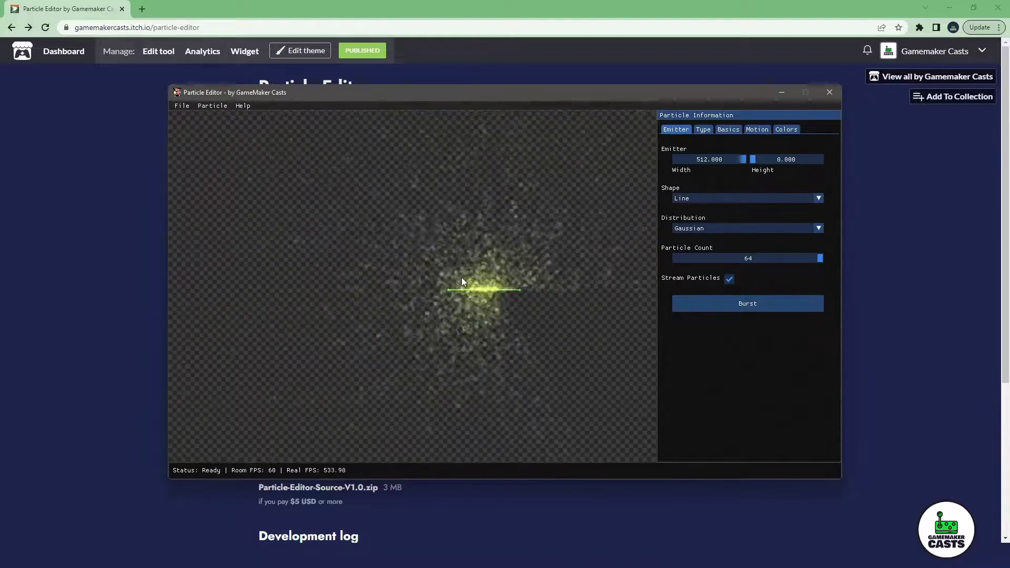
{"action": "left_click_drag", "start_coordinate": [481, 287], "coordinate": [435, 286]}
Make particles fully opaque, sized 0.5 to 20, with a size increase of -0.06
{"action": "left_click", "coordinate": [728, 130]}
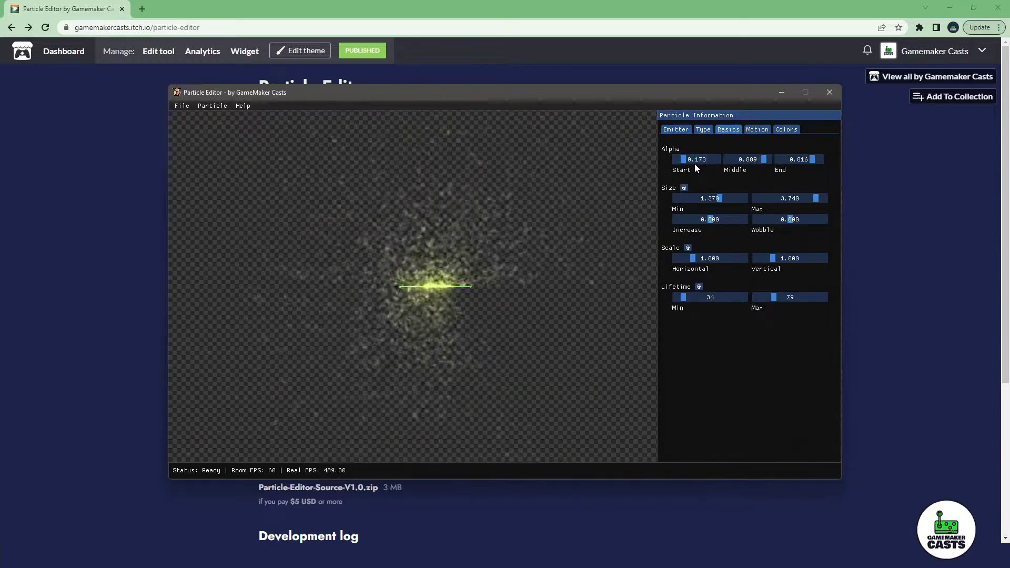
{"action": "left_click_drag", "start_coordinate": [695, 159], "coordinate": [835, 161]}
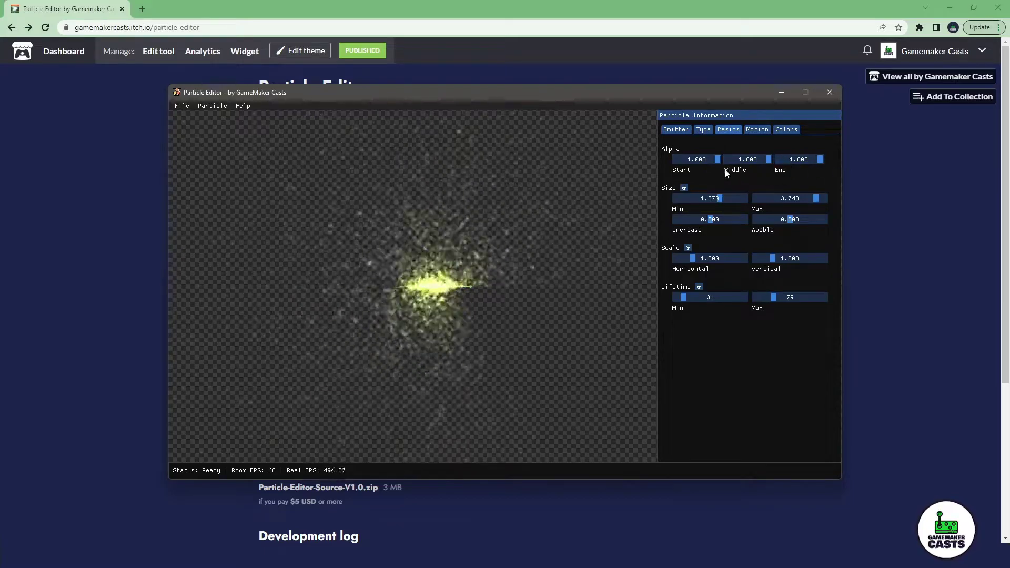
{"action": "left_click", "coordinate": [683, 188]}
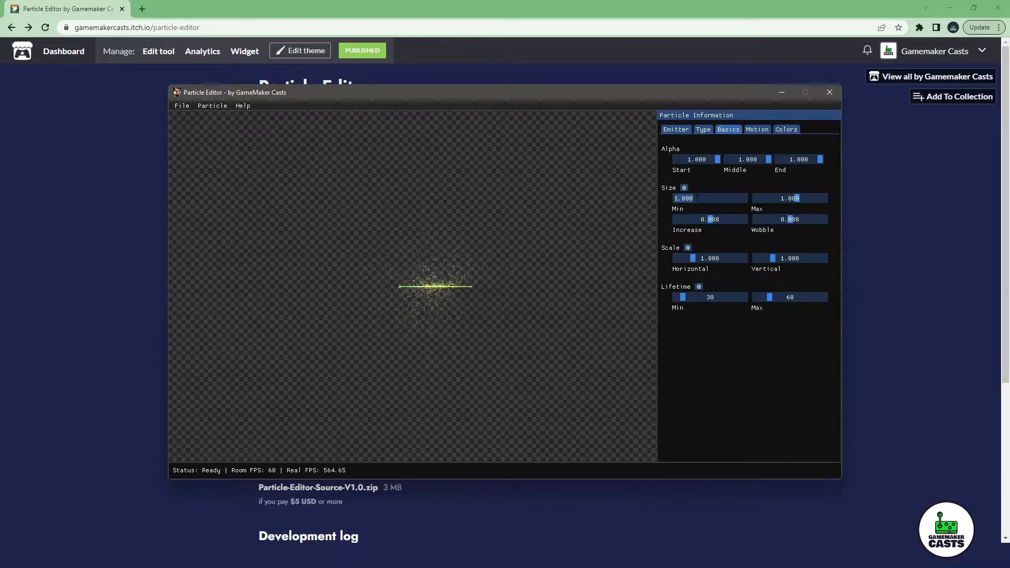
{"action": "key", "text": "Tab"}
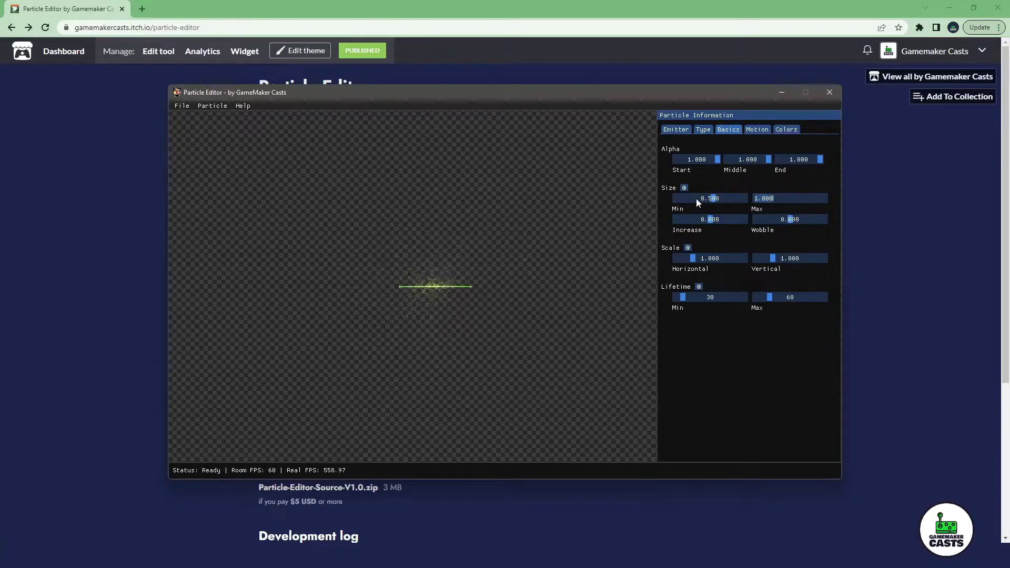
{"action": "type", "text": "20"}
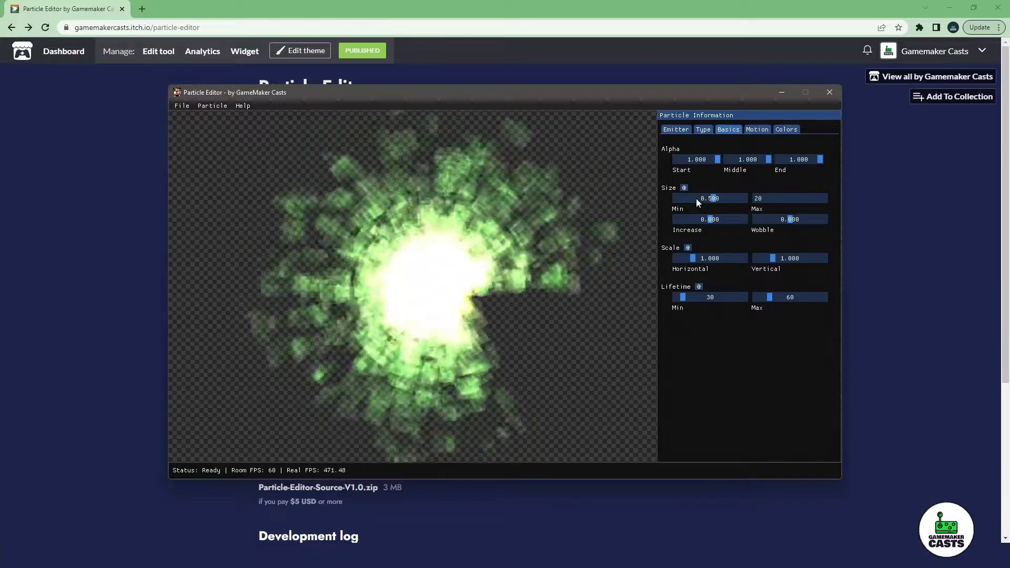
{"action": "key", "text": "Return"}
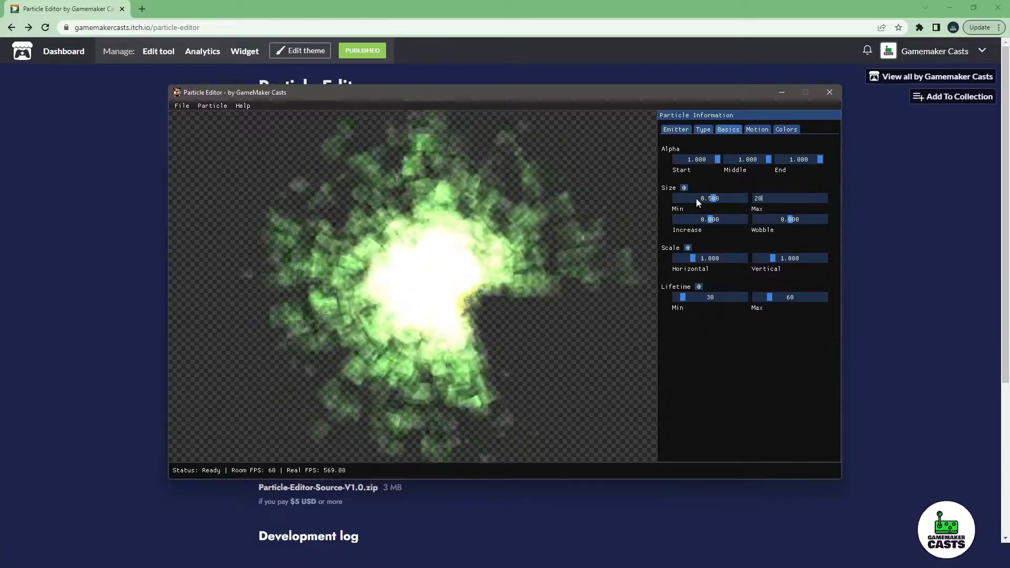
{"action": "key", "text": "Tab"}
{"action": "type", "text": "-0.06"}
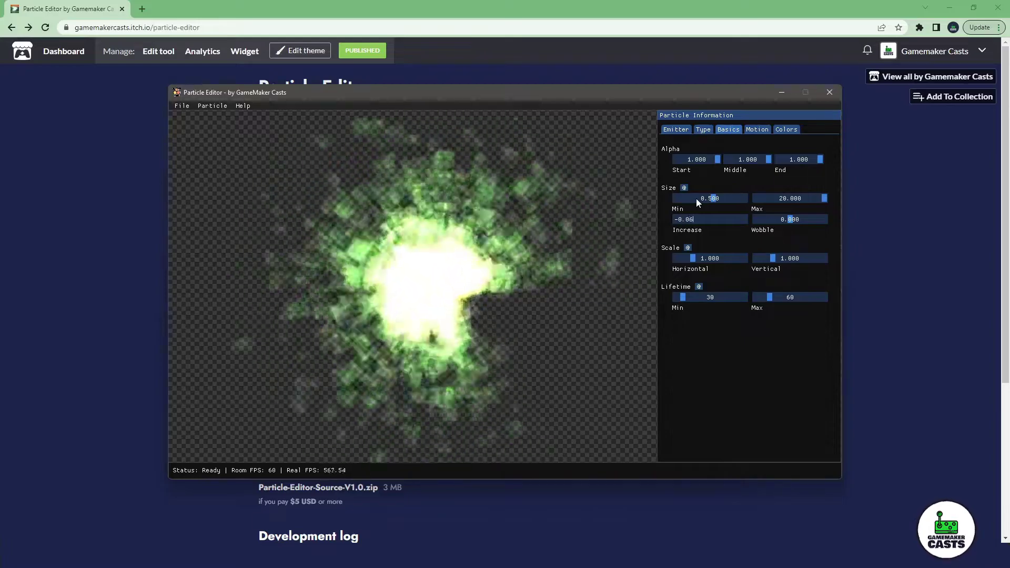
{"action": "key", "text": "Tab"}
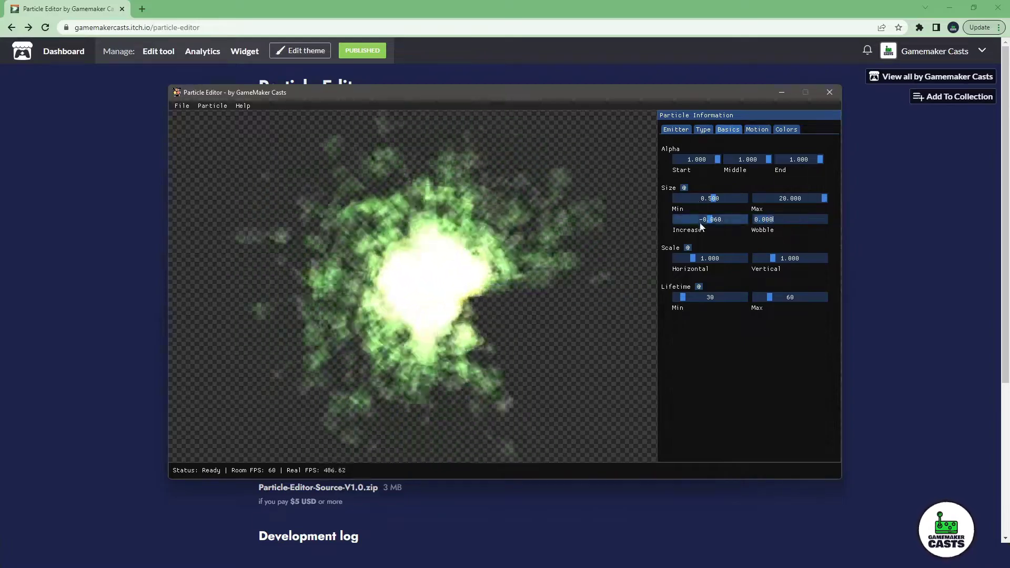
{"action": "left_click", "coordinate": [717, 258]}
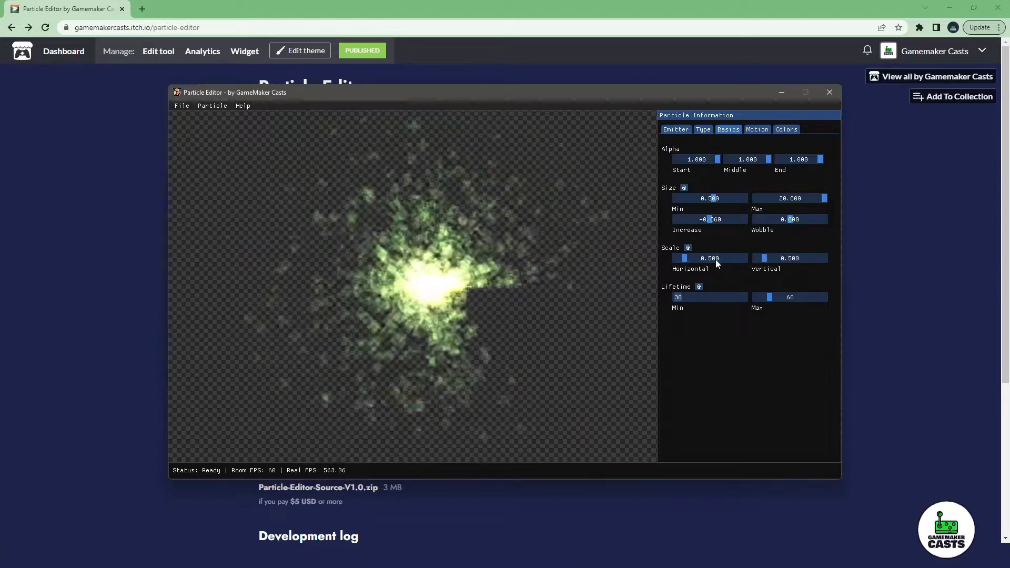
Set the particle lifetime to a minimum of 20 and a maximum of 140
{"action": "key", "text": "BackSpace"}
{"action": "key", "text": "BackSpace"}
{"action": "type", "text": "20"}
{"action": "key", "text": "Tab"}
{"action": "key", "text": "BackSpace"}
{"action": "key", "text": "BackSpace"}
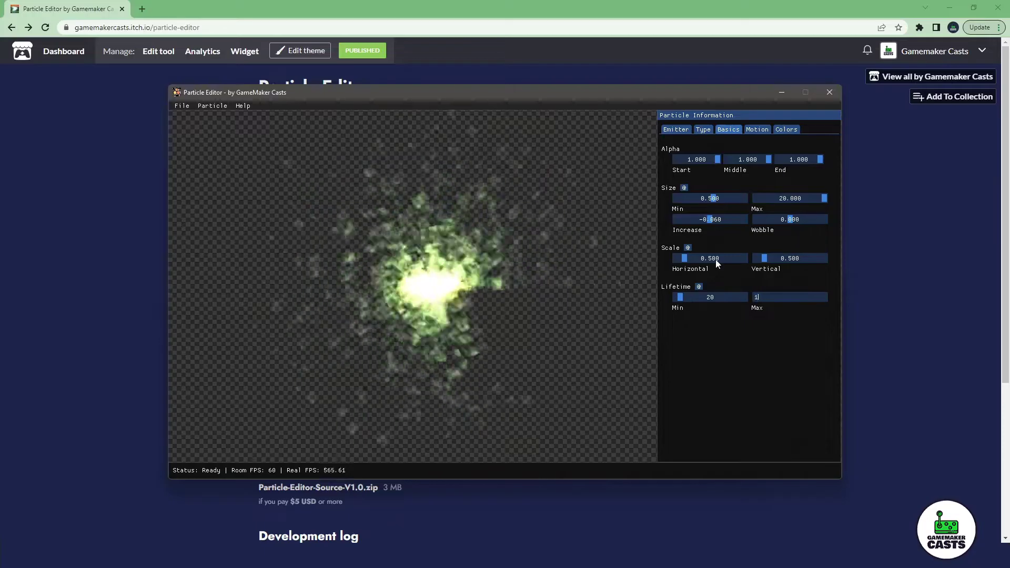
{"action": "type", "text": "140"}
{"action": "key", "text": "Return"}
On the Motion tab, reset Direction and set its minimum to 90 so particles rise
{"action": "left_click", "coordinate": [756, 130]}
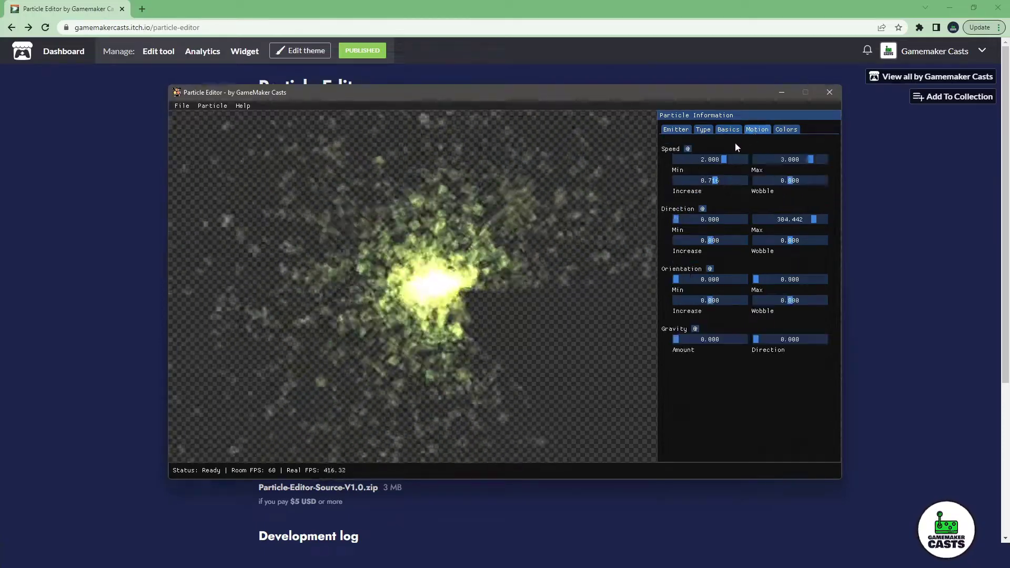
{"action": "left_click", "coordinate": [702, 209]}
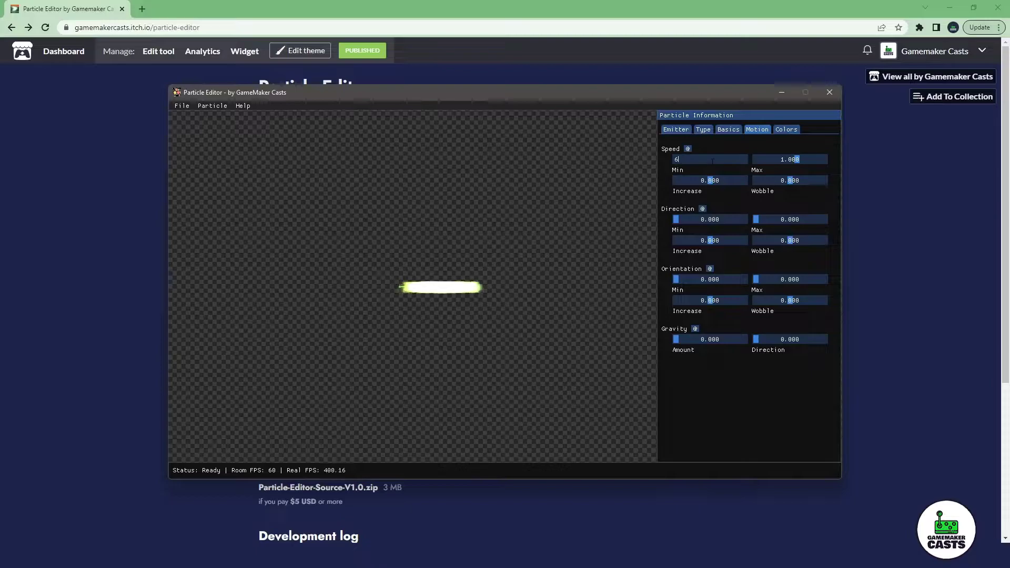
{"action": "double_click", "coordinate": [710, 220]}
{"action": "type", "text": "90"}
{"action": "key", "text": "Return"}
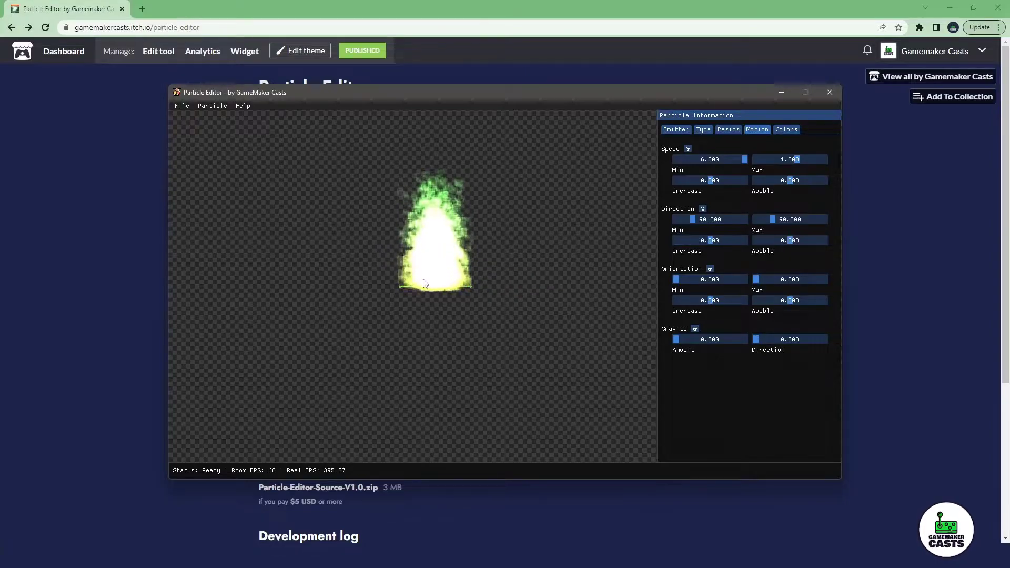
Keep Additive blending set to Yes and change Color Type to Mix
{"action": "left_click", "coordinate": [787, 131]}
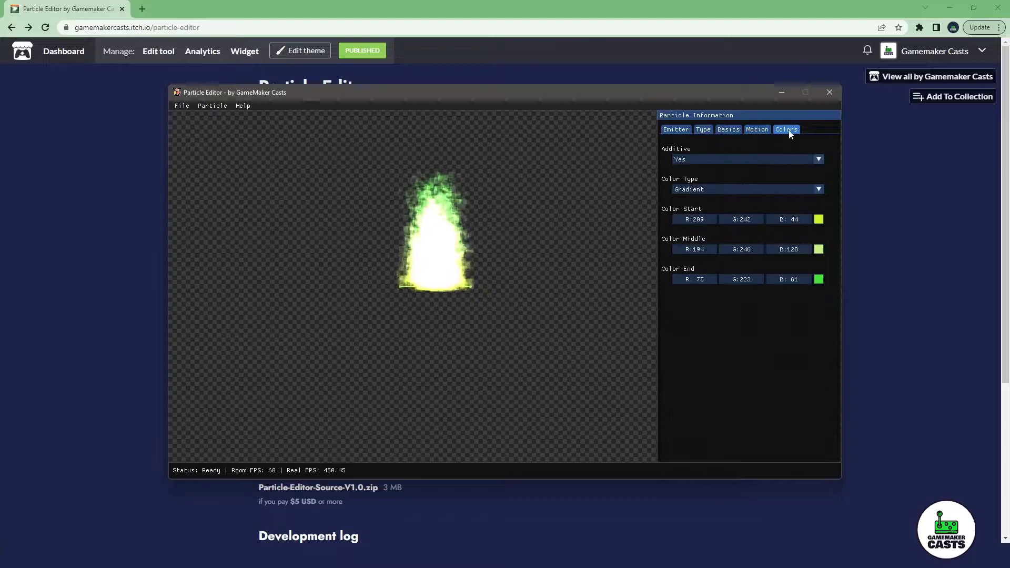
{"action": "left_click", "coordinate": [683, 160]}
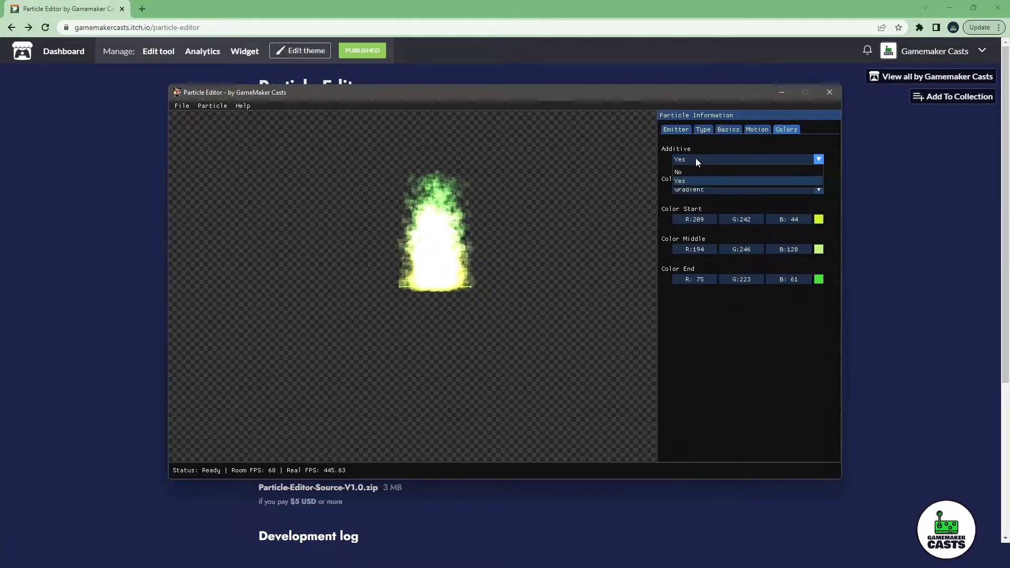
{"action": "left_click", "coordinate": [694, 172]}
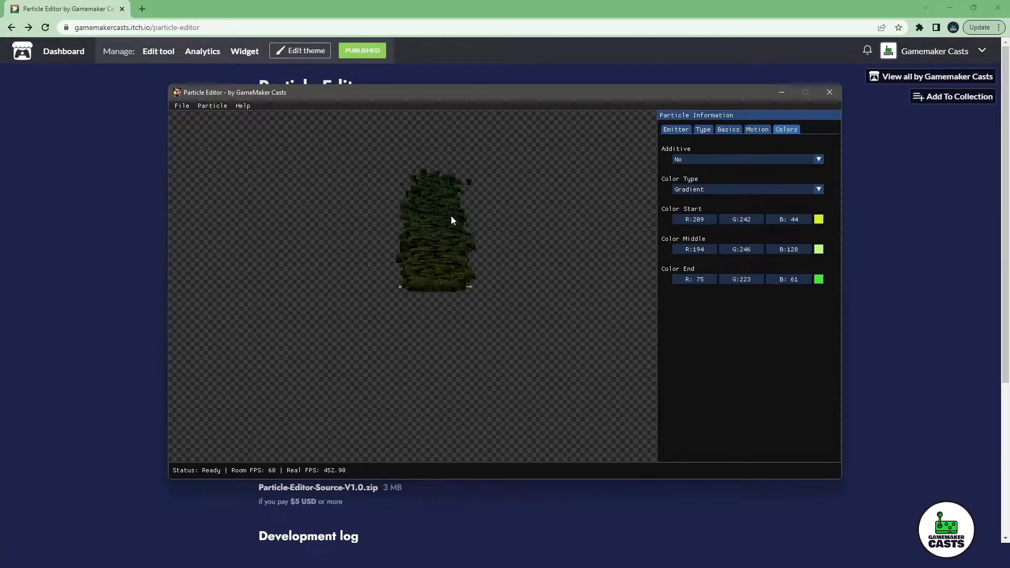
{"action": "left_click", "coordinate": [686, 159]}
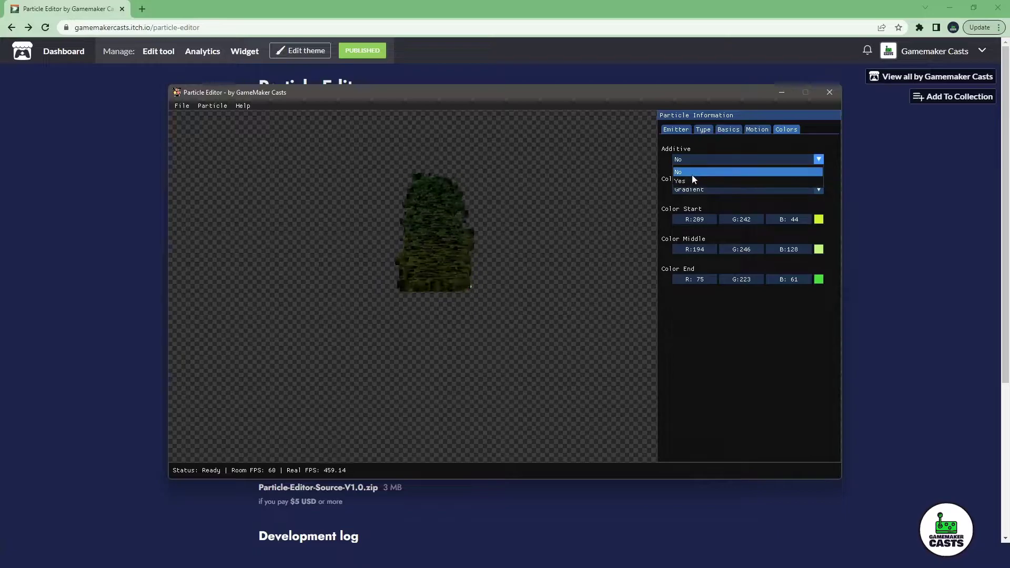
{"action": "left_click", "coordinate": [687, 179]}
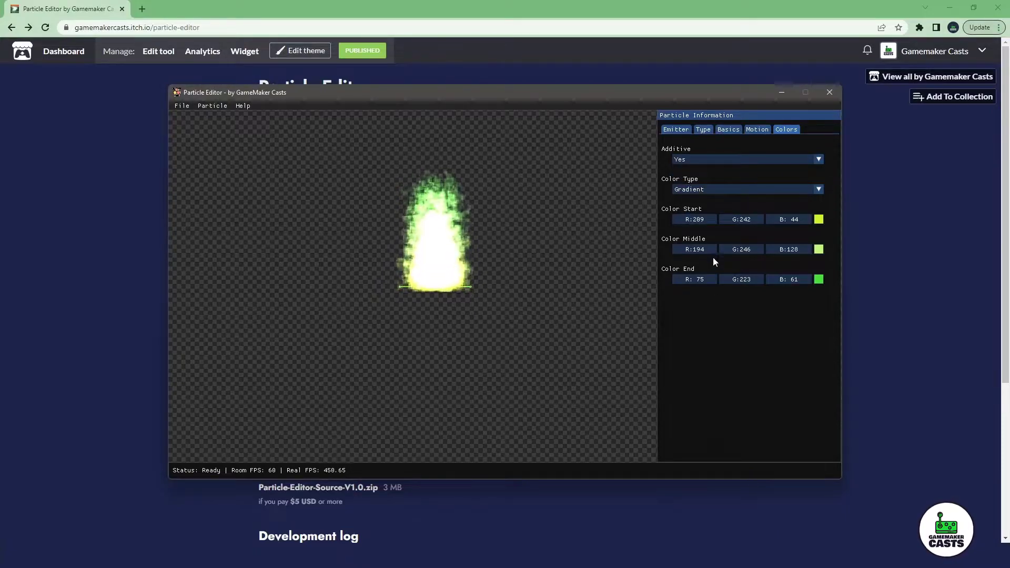
{"action": "left_click", "coordinate": [701, 193]}
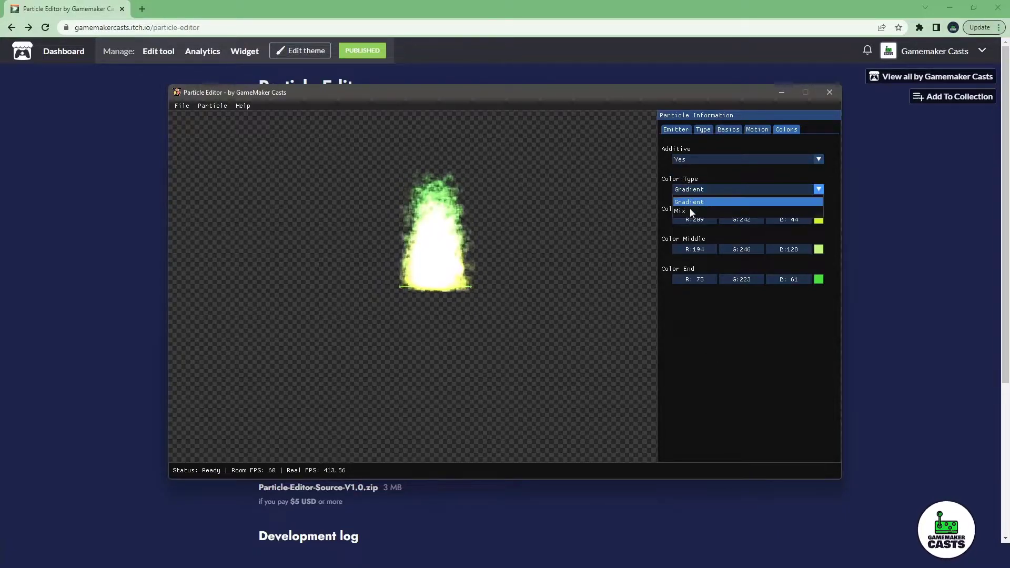
{"action": "left_click", "coordinate": [689, 210]}
Pick bright yellow for Color A and strong red for Color B, then lower the emitter line
{"action": "left_click", "coordinate": [818, 219]}
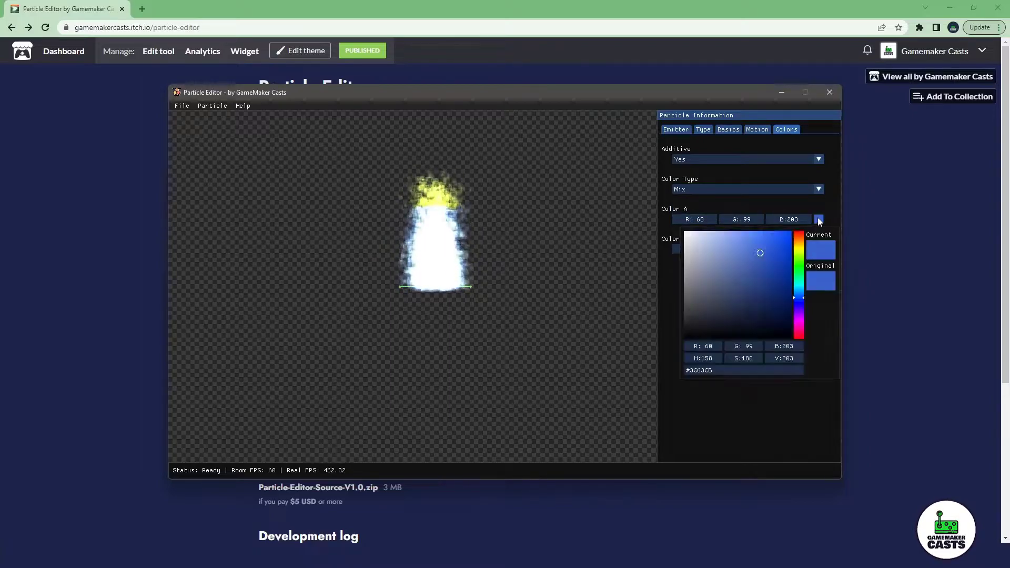
{"action": "left_click", "coordinate": [799, 249]}
{"action": "left_click", "coordinate": [791, 238]}
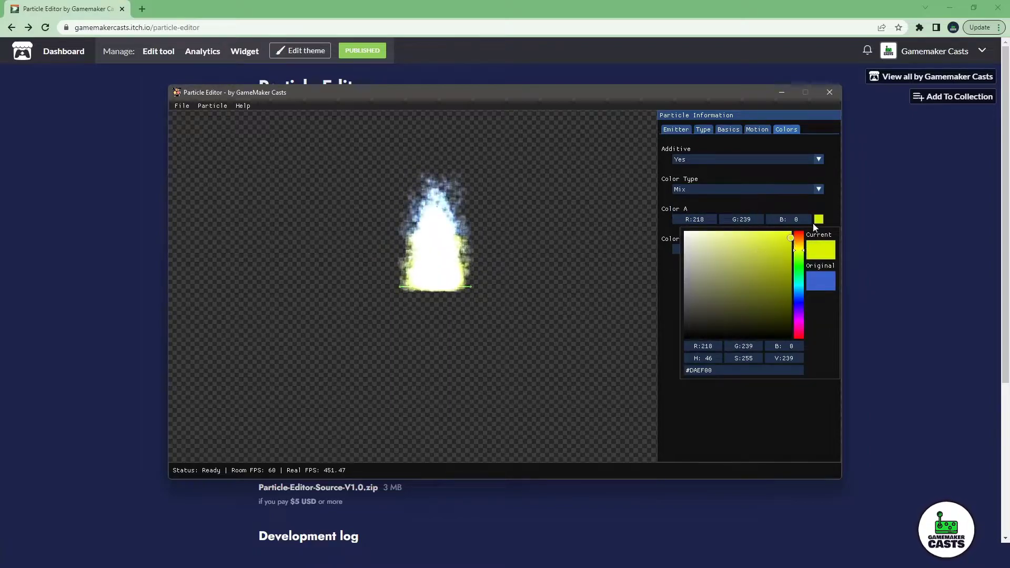
{"action": "left_click", "coordinate": [829, 221]}
{"action": "left_click", "coordinate": [819, 249]}
{"action": "left_click", "coordinate": [799, 263]}
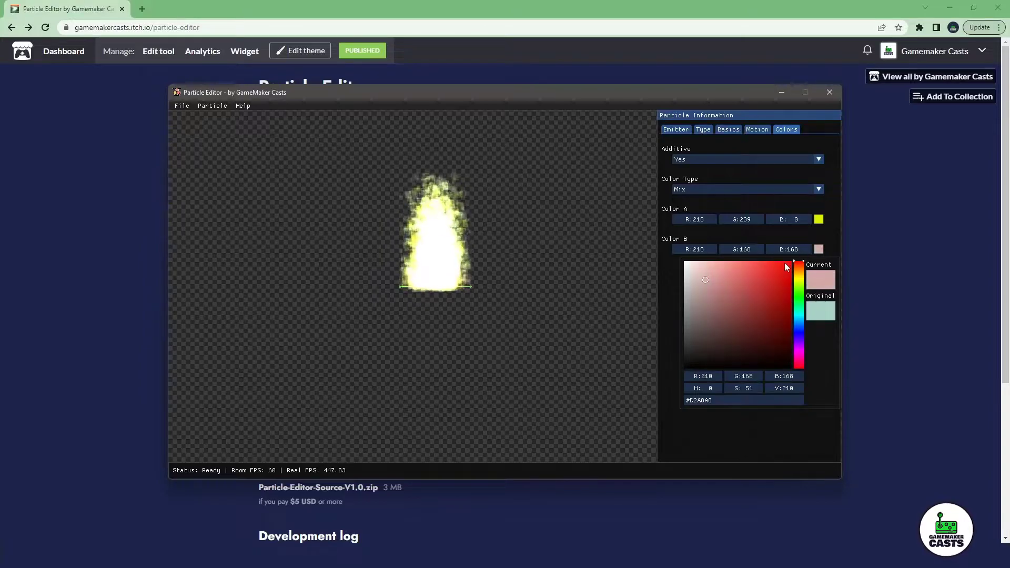
{"action": "left_click_drag", "start_coordinate": [784, 264], "coordinate": [787, 278]}
{"action": "left_click", "coordinate": [825, 228]}
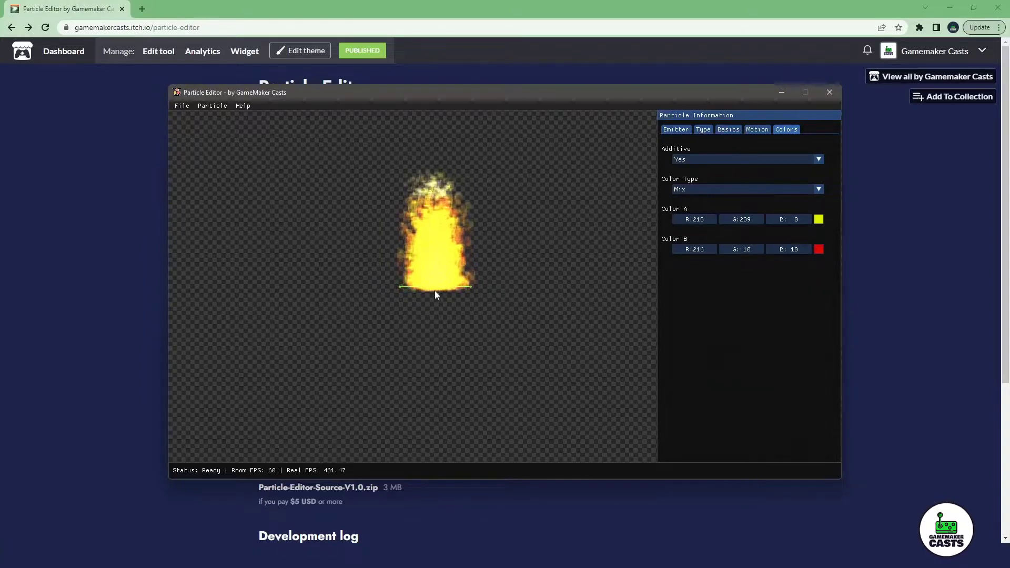
{"action": "left_click_drag", "start_coordinate": [435, 290], "coordinate": [484, 431]}
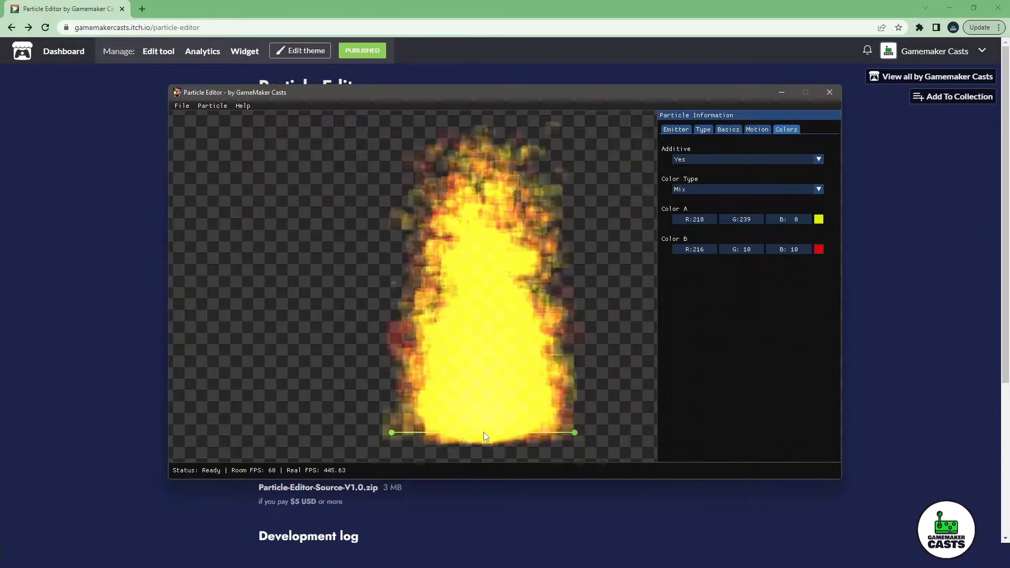
Use Particle > Copy (original gml) to put the fire effect's code on the clipboard
{"action": "left_click", "coordinate": [213, 105]}
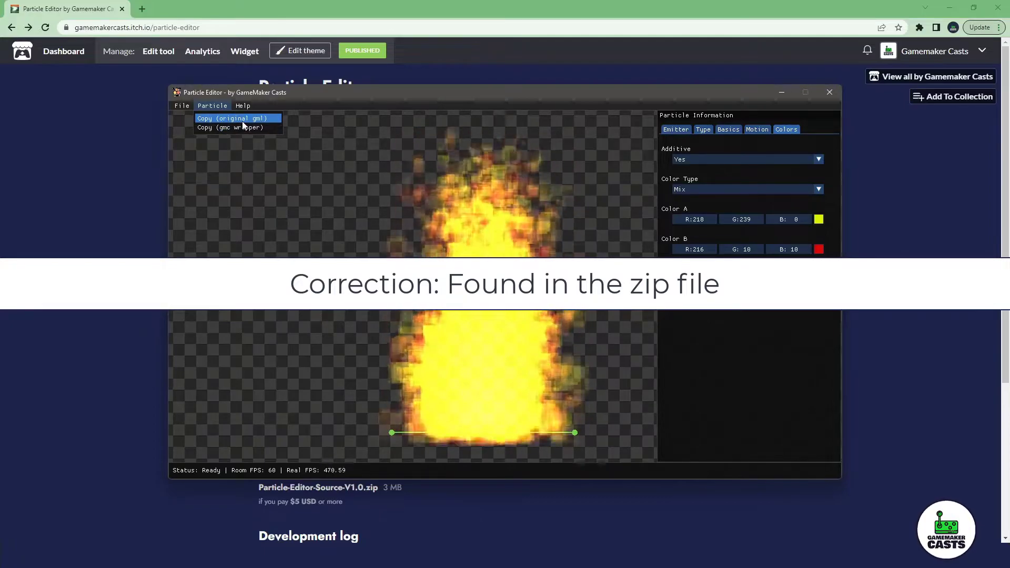
{"action": "left_click", "coordinate": [231, 119]}
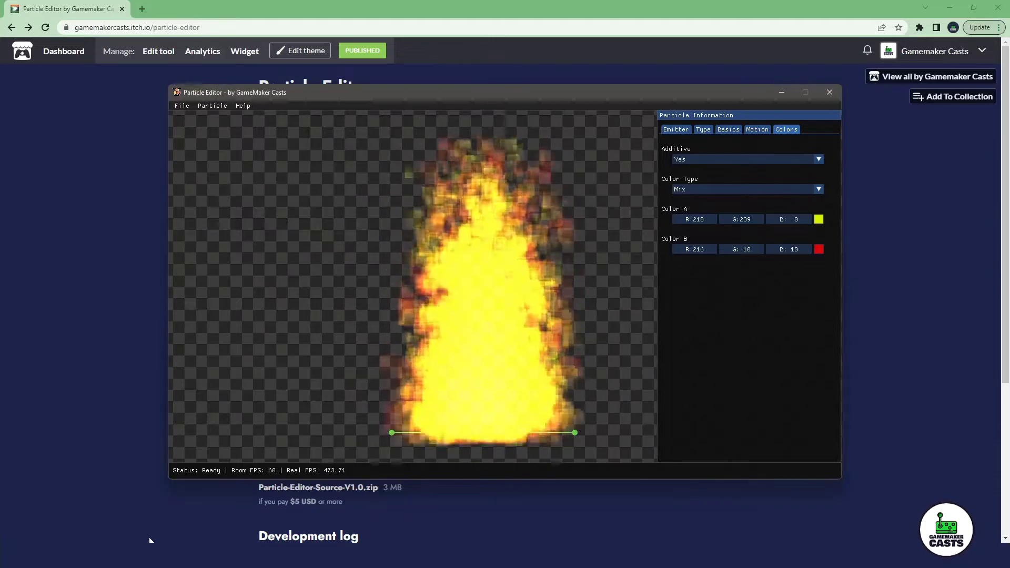
Paste the GML into Notepad, maximize it, and highlight the setup and stream lines
{"action": "key", "text": "ctrl+v"}
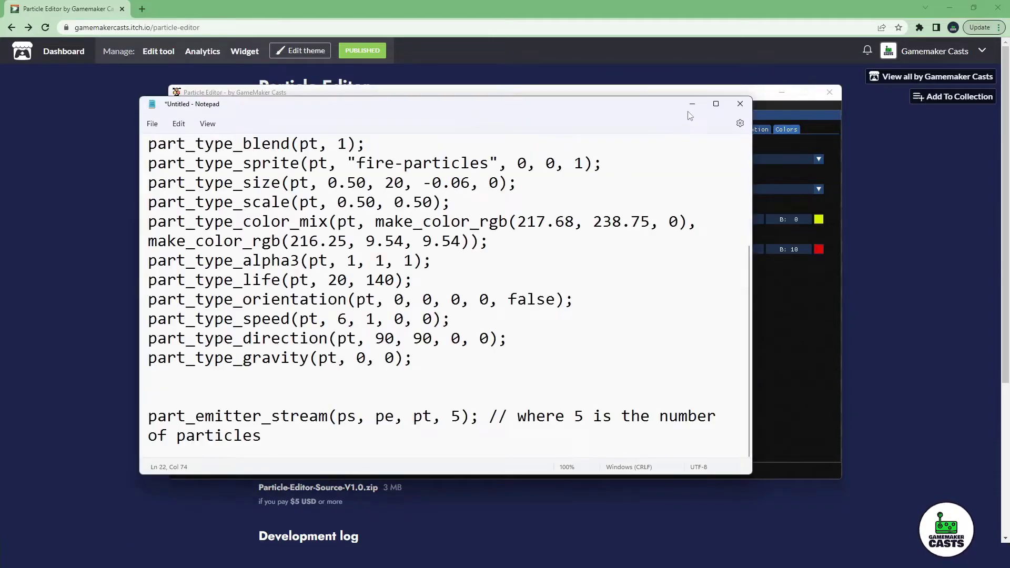
{"action": "left_click", "coordinate": [716, 103]}
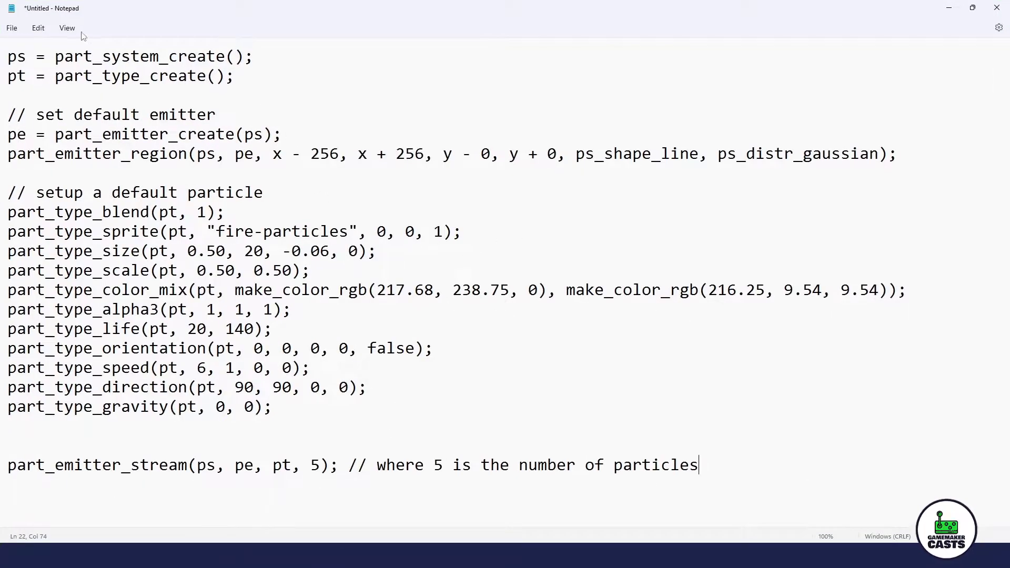
{"action": "left_click_drag", "start_coordinate": [74, 55], "coordinate": [150, 77]}
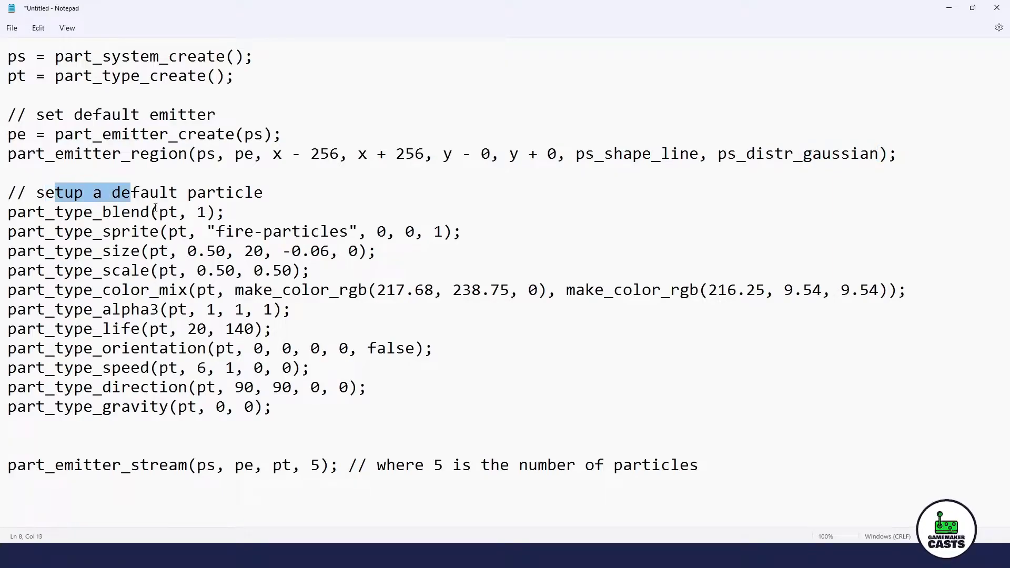
{"action": "left_click_drag", "start_coordinate": [155, 207], "coordinate": [376, 402]}
{"action": "left_click_drag", "start_coordinate": [713, 466], "coordinate": [269, 467]}
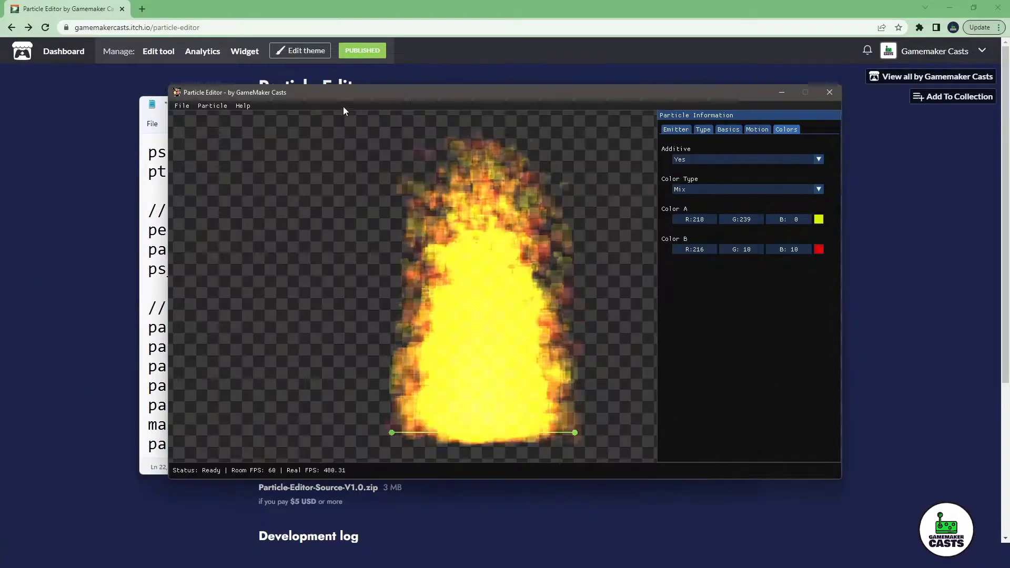
Copy the effect as GMC wrapper code and paste it over Notepad's existing GML
{"action": "left_click", "coordinate": [213, 105]}
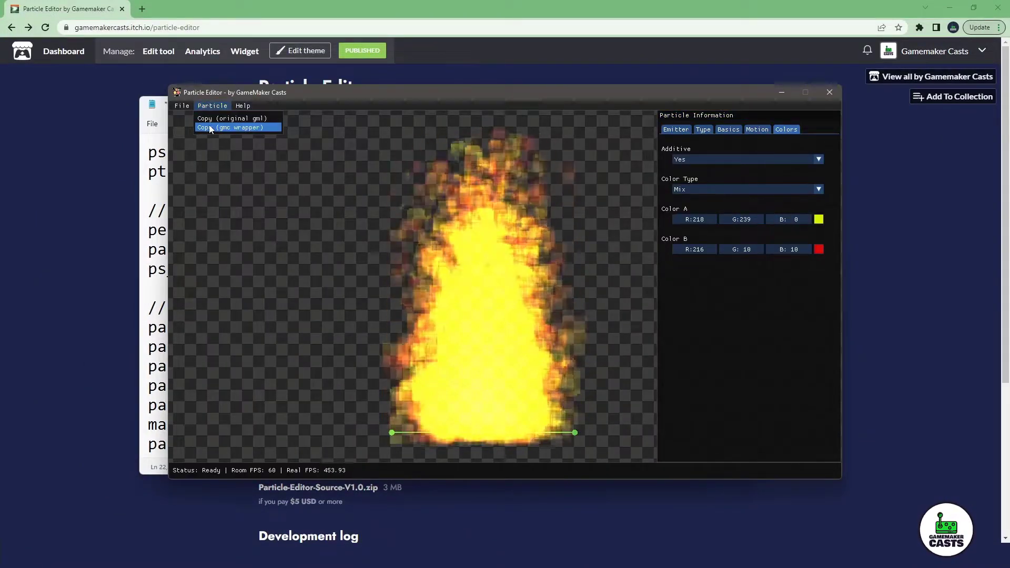
{"action": "left_click", "coordinate": [211, 128]}
{"action": "left_click", "coordinate": [165, 179]}
{"action": "key", "text": "ctrl+a"}
{"action": "key", "text": "ctrl+v"}
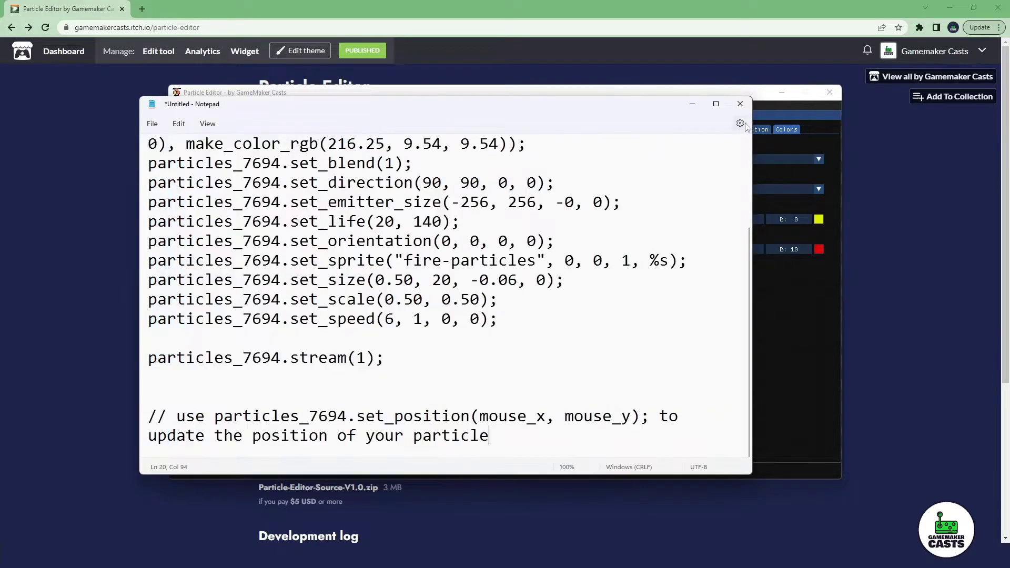
Maximize Notepad and highlight the wrapper's set_ calls and the word 'position' in the comment
{"action": "left_click", "coordinate": [716, 104]}
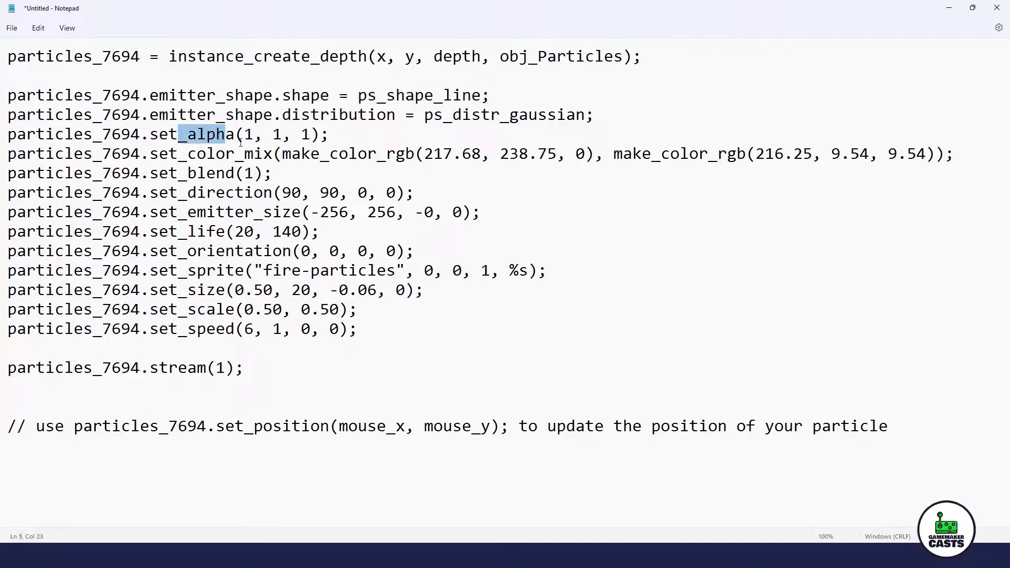
{"action": "left_click_drag", "start_coordinate": [241, 142], "coordinate": [397, 367]}
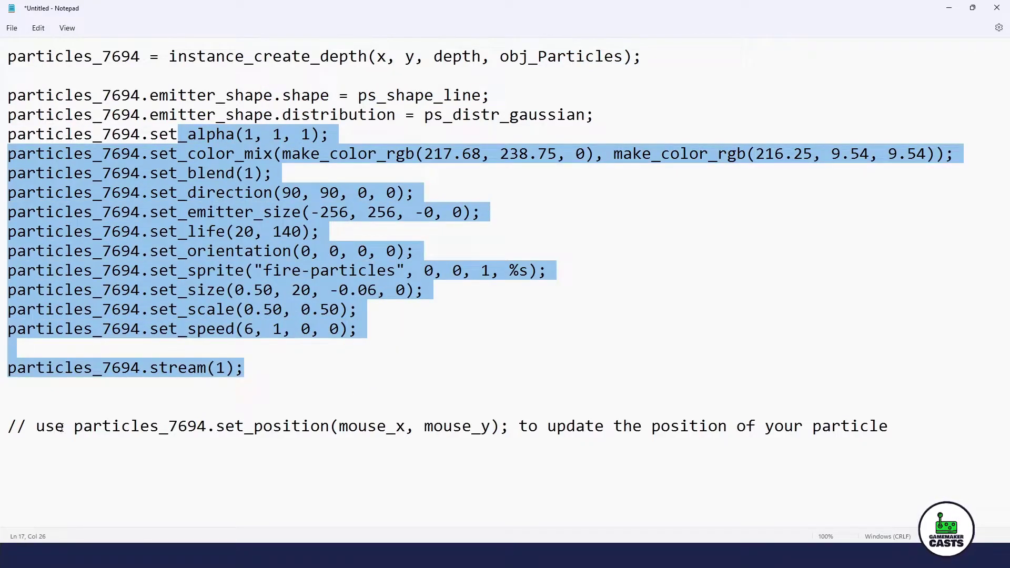
{"action": "double_click", "coordinate": [272, 431]}
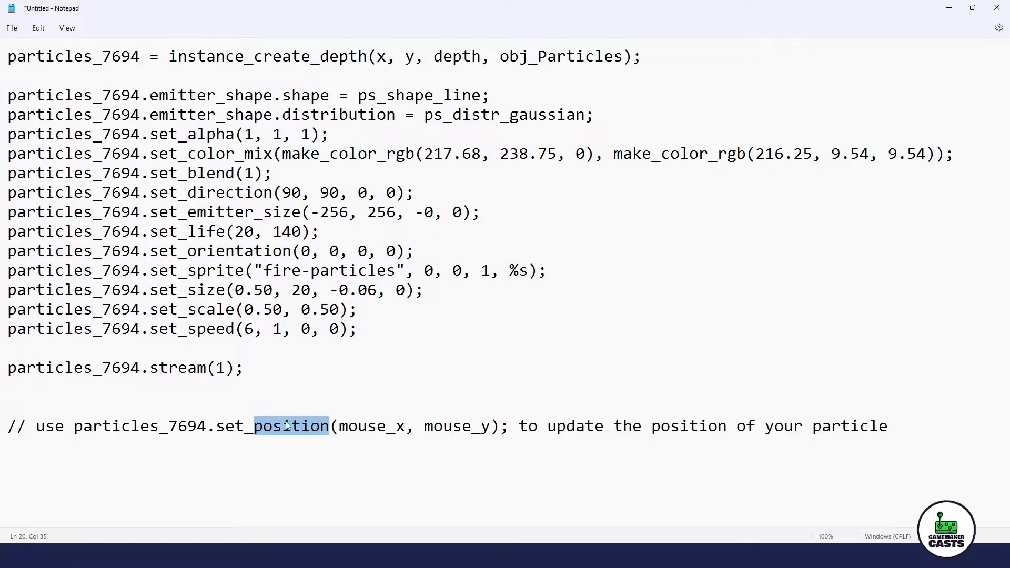
Minimize Notepad and move the emitter line higher and left on the Particle Editor canvas
{"action": "left_click", "coordinate": [949, 7]}
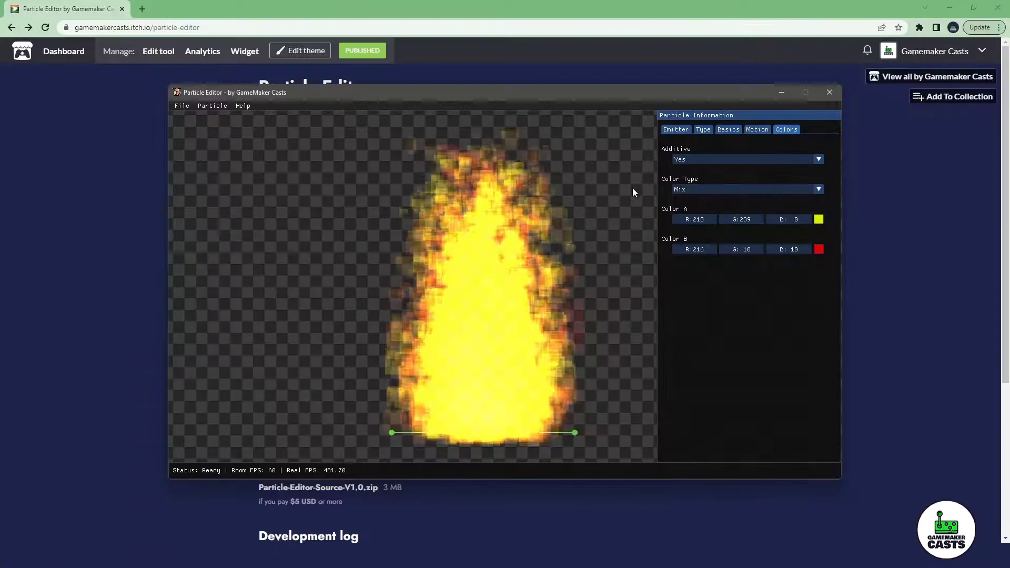
{"action": "left_click", "coordinate": [412, 375]}
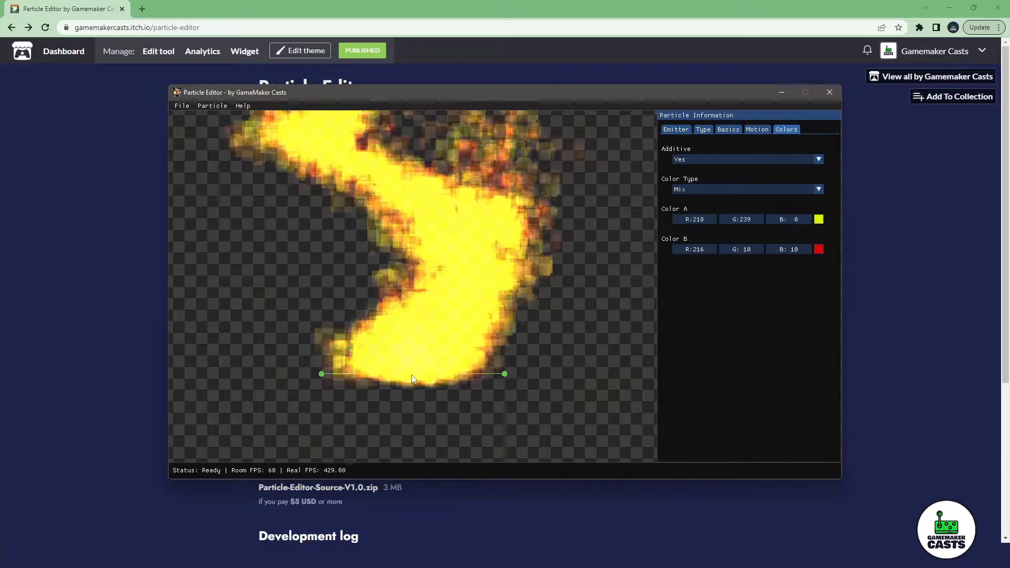